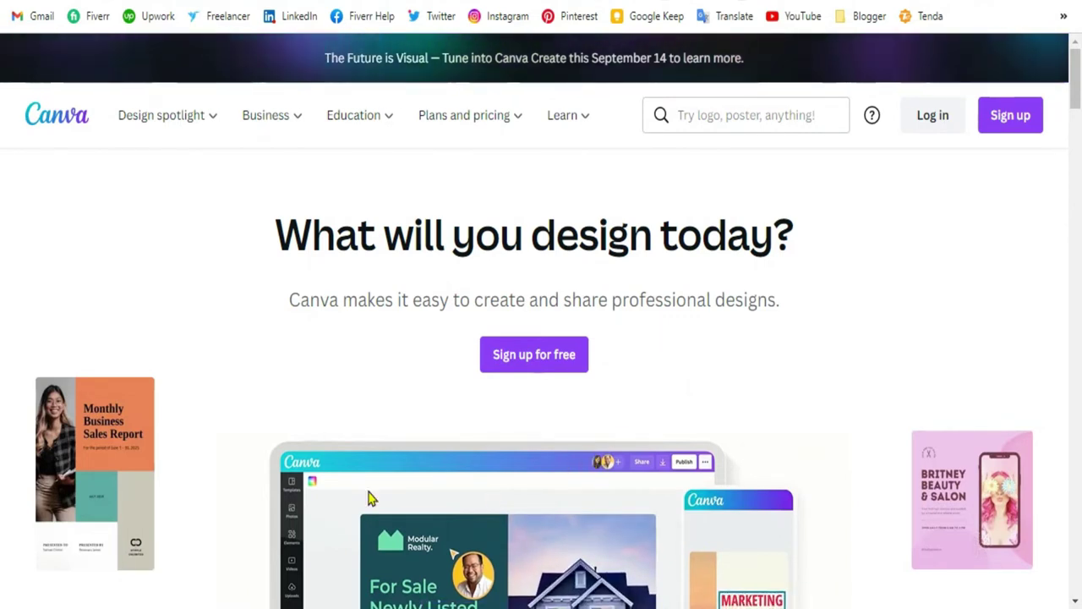
Step: Switch to the Fiverr website and search its services for "canva post design"
mouse_move(168, 602)
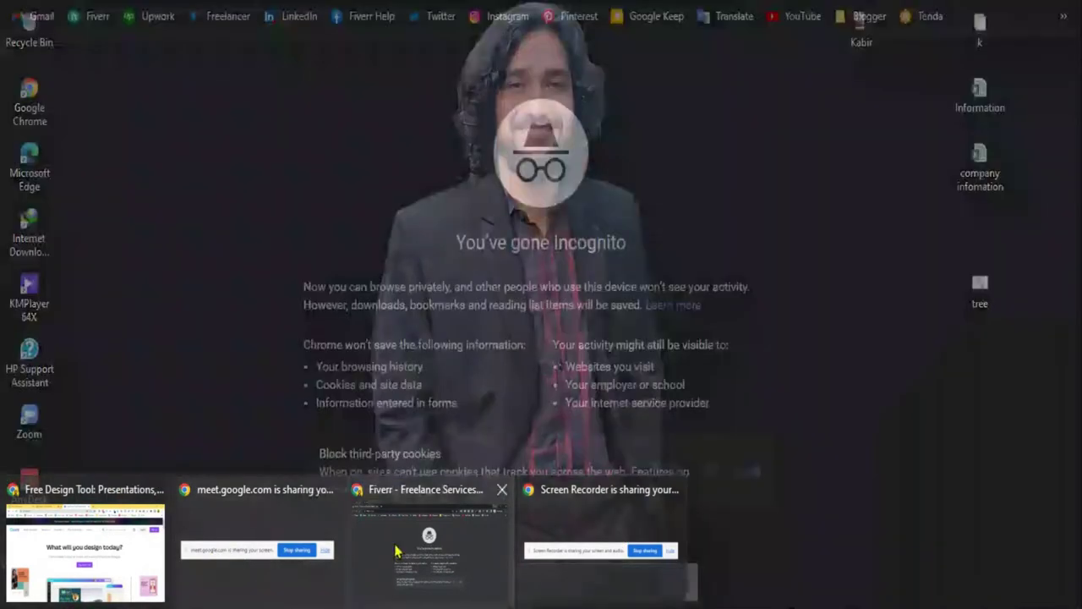
click(428, 545)
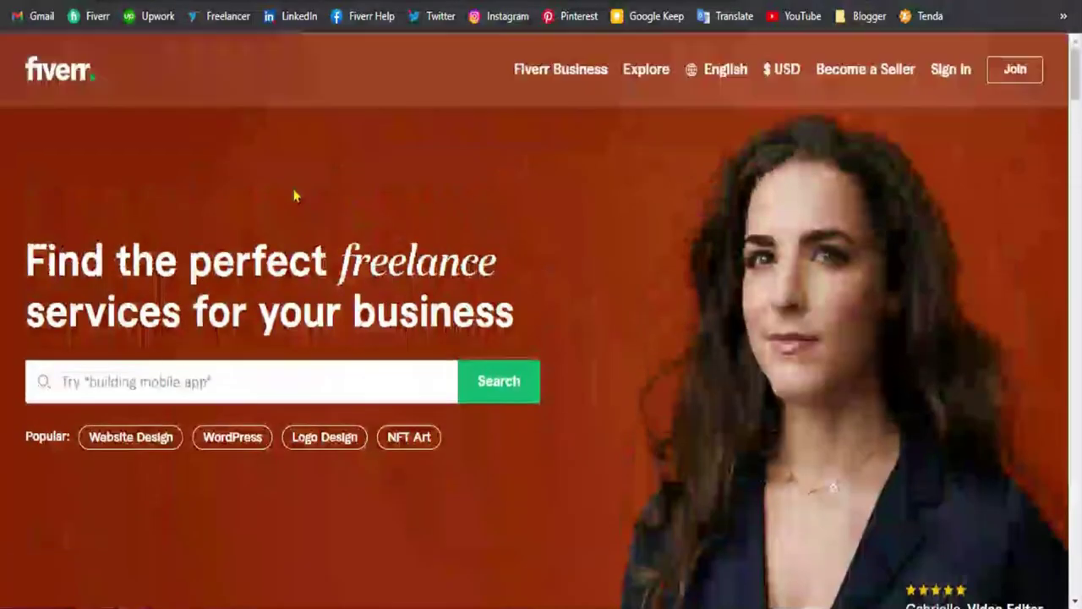
scroll(293, 196, down, 3)
scroll(295, 194, up, 3)
scroll(285, 189, down, 5)
click(243, 73)
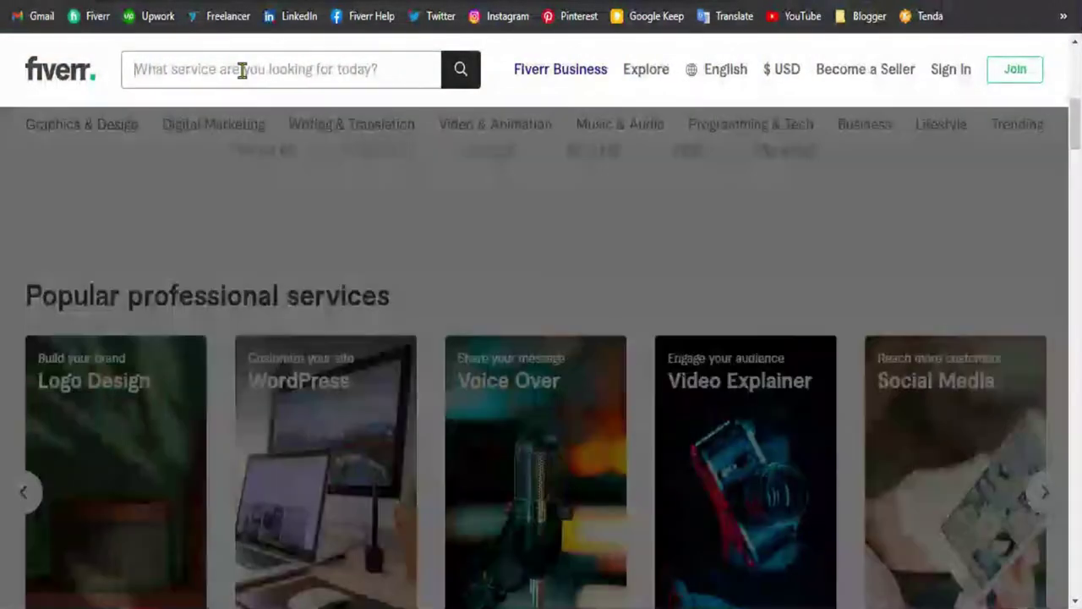
text(can)
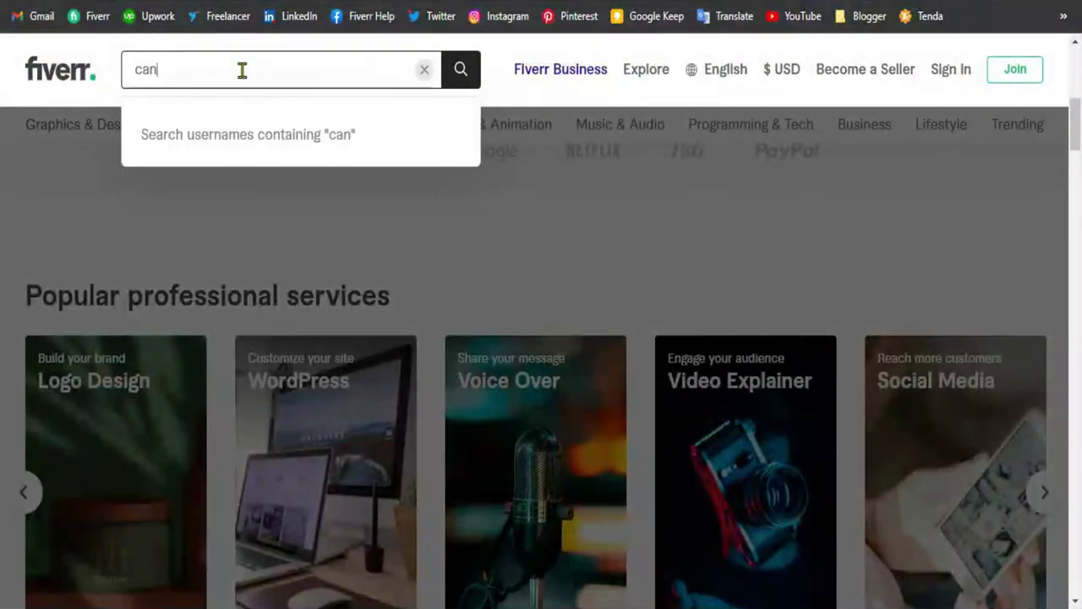
text(v)
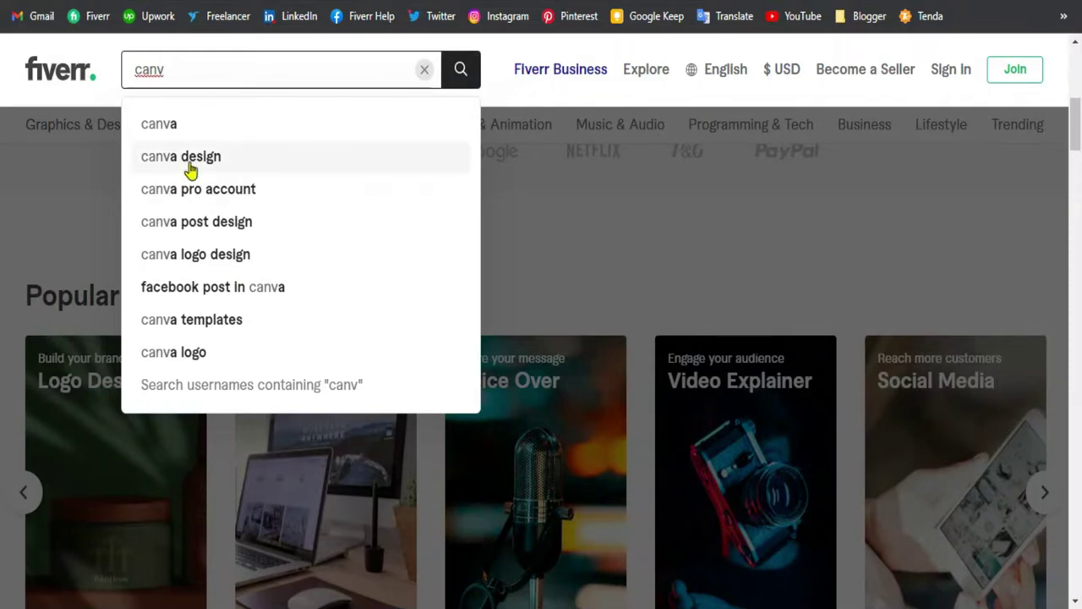
click(211, 229)
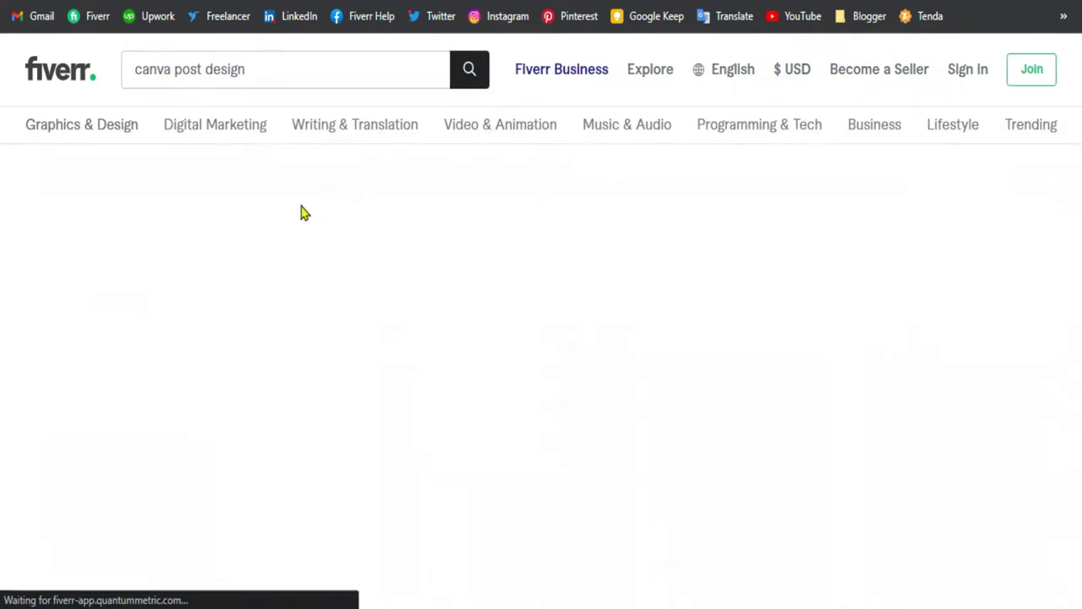
Step: Examine the Canva post design gigs in the Fiverr results, opening the flyer and postcard gig and dismissing the join dialog
scroll(313, 216, down, 3)
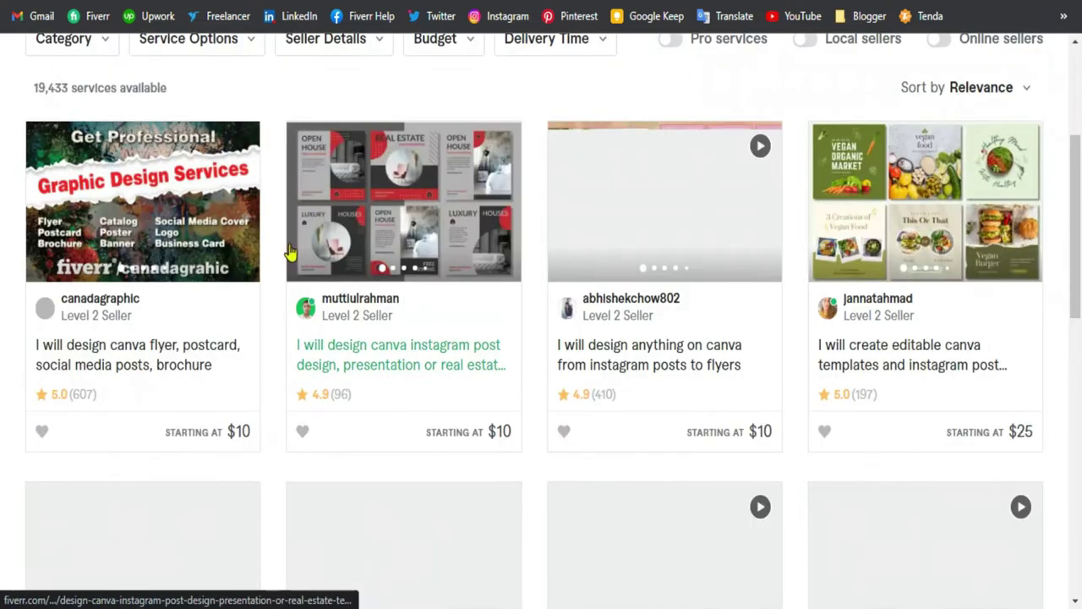
scroll(287, 252, up, 2)
scroll(423, 268, down, 2)
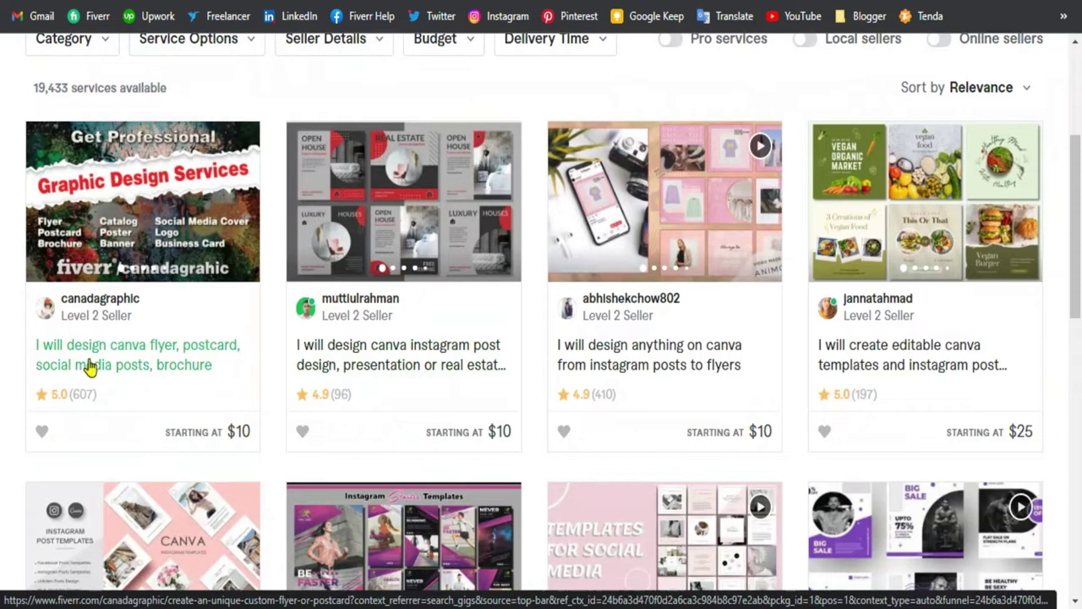
click(213, 360)
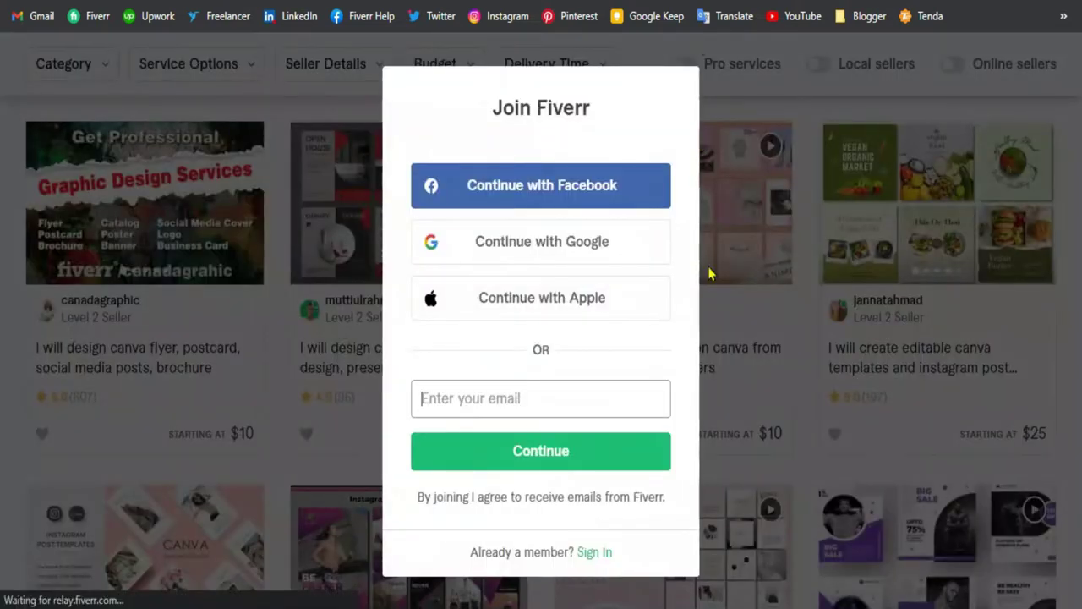
click(739, 108)
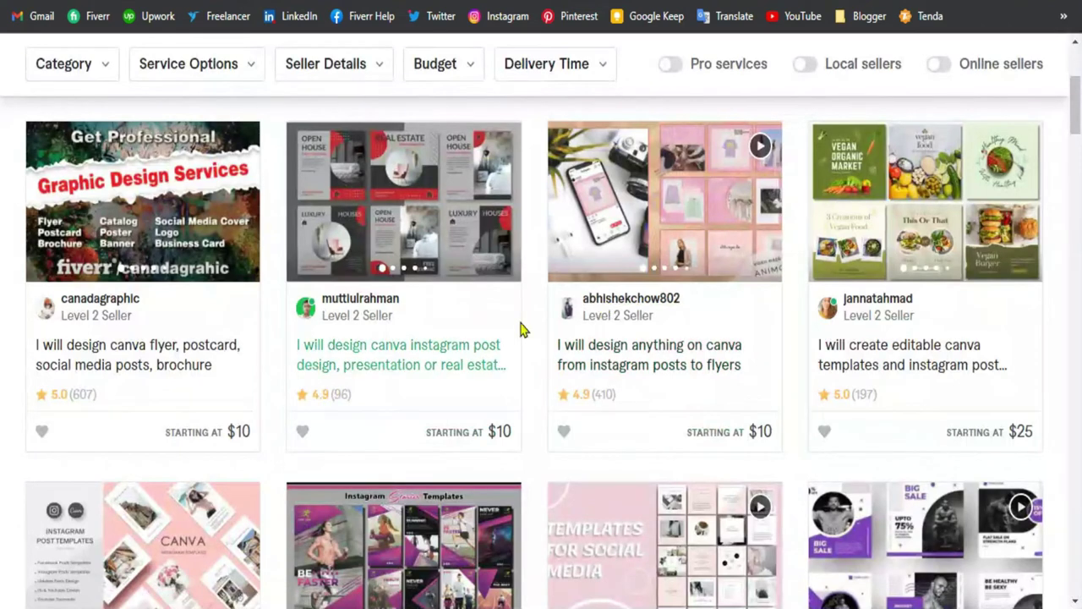
scroll(520, 330, down, 2)
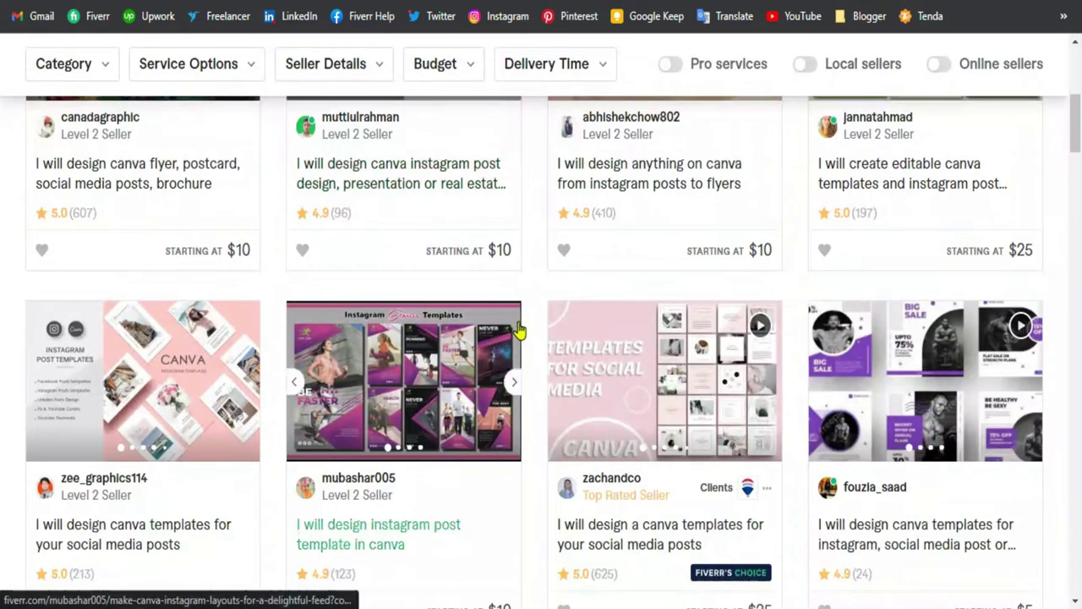
scroll(515, 329, up, 4)
scroll(520, 346, down, 10)
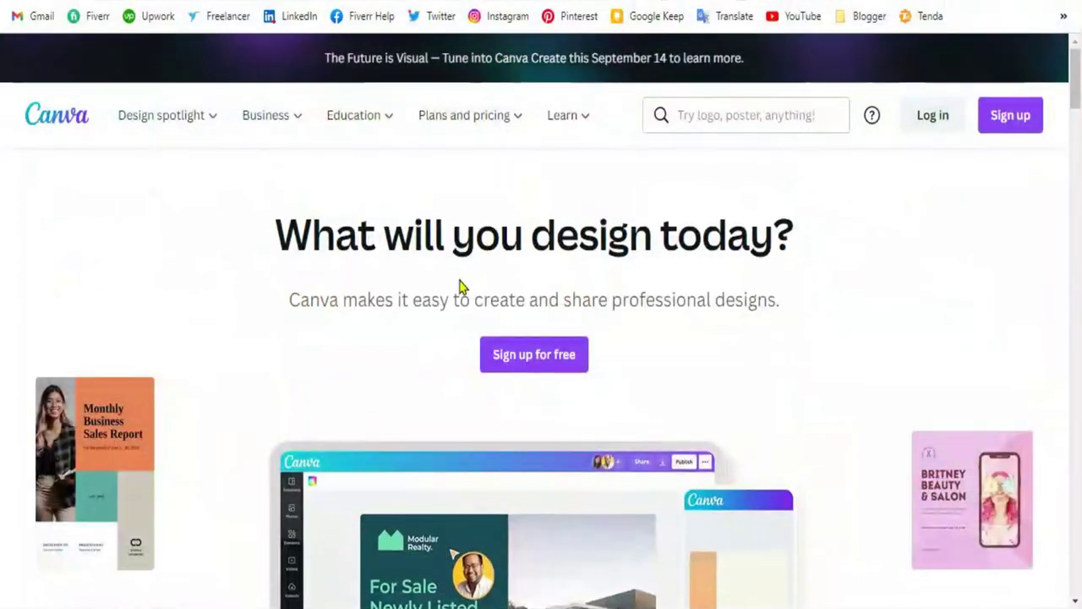
Step: Switch to the Canva website and sign up with the existing Google account
scroll(466, 285, down, 5)
scroll(507, 270, up, 5)
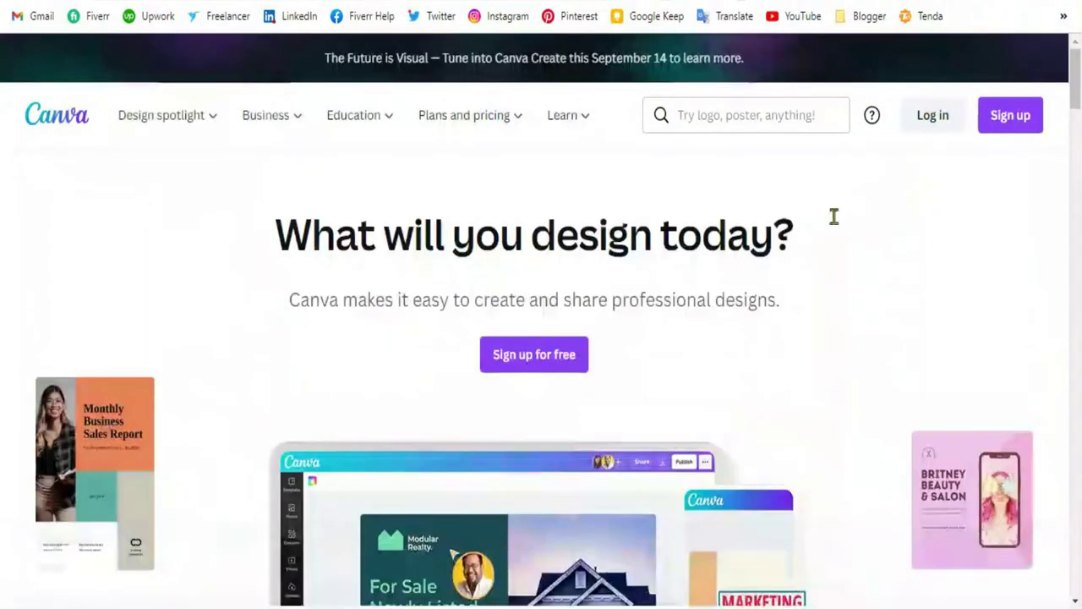
click(1009, 123)
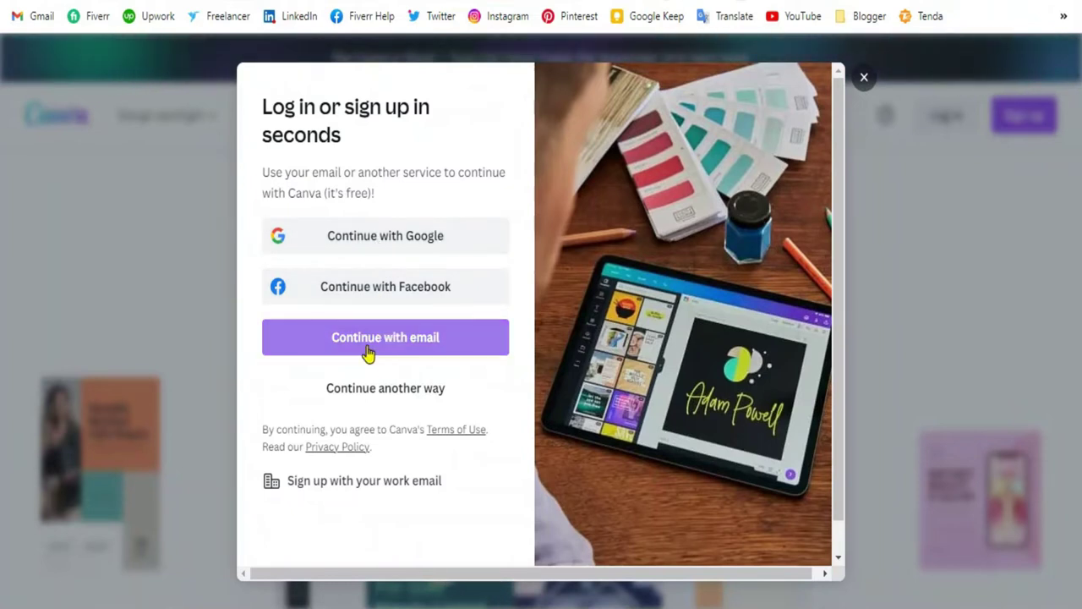
click(377, 245)
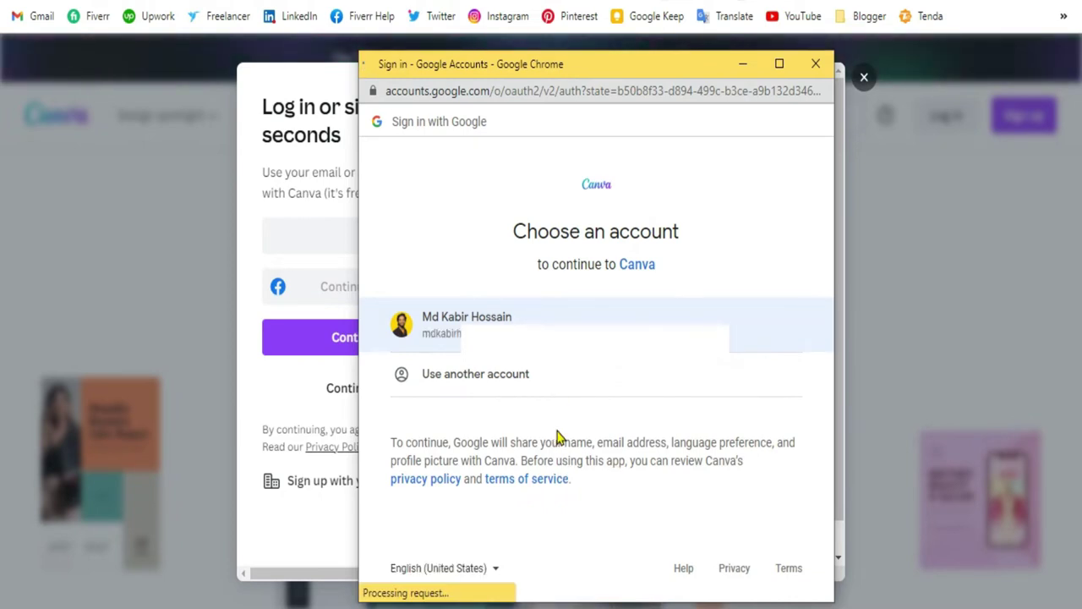
click(494, 342)
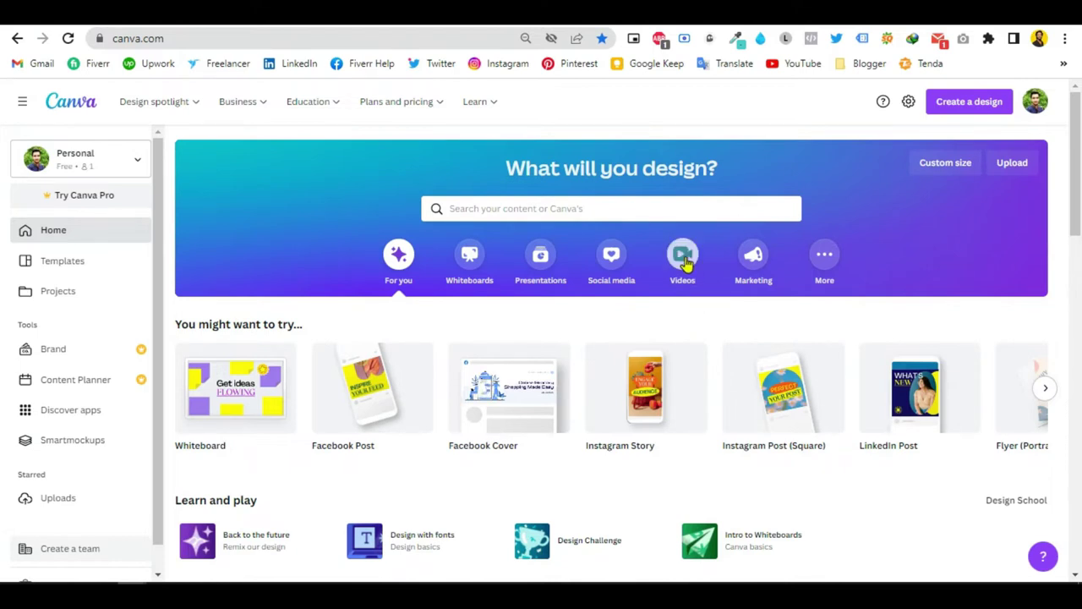
Step: Show the Marketing design types on the home page and look through the Popular, Online Ads and Print Ads formats
click(755, 269)
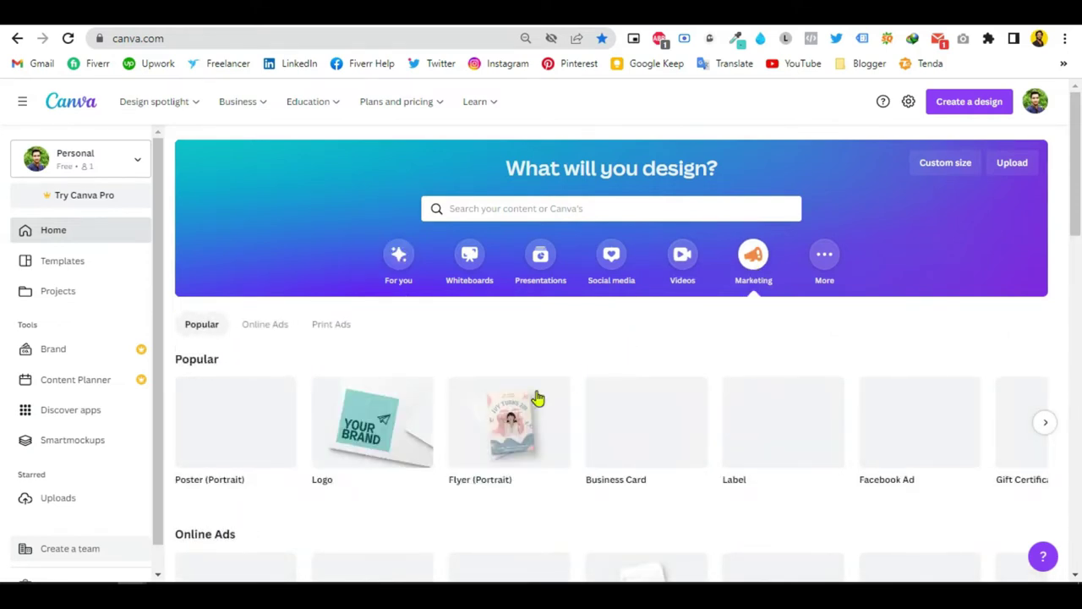
mouse_move(691, 470)
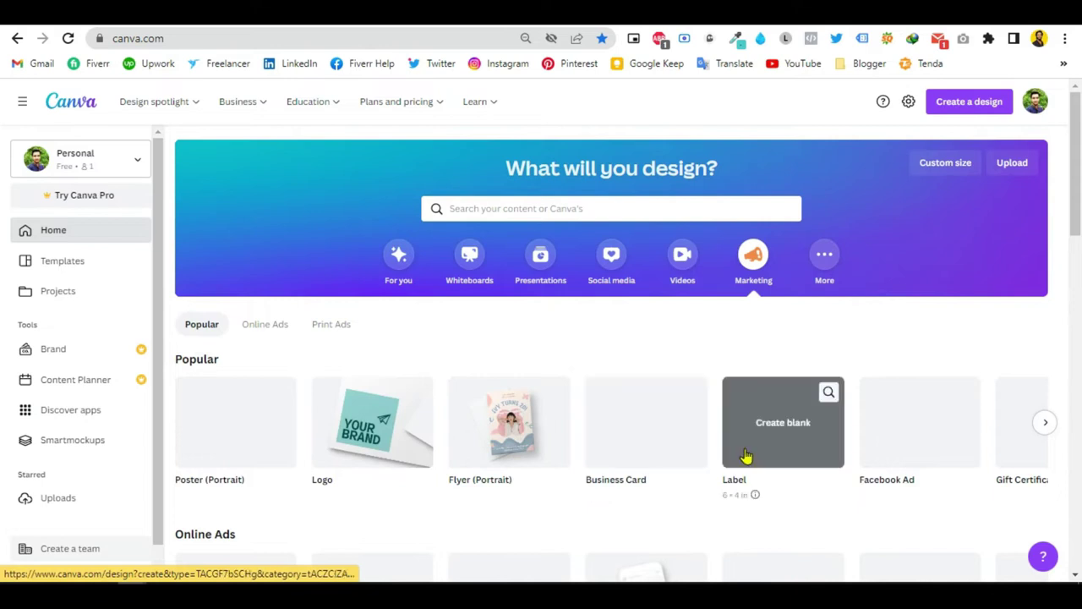
scroll(746, 456, down, 1)
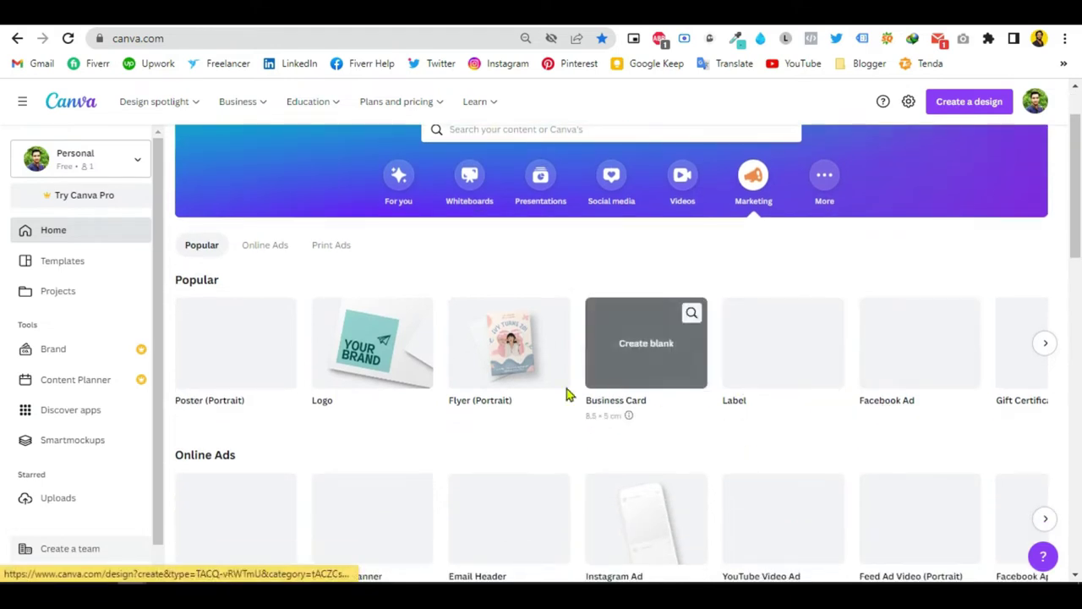
click(1045, 344)
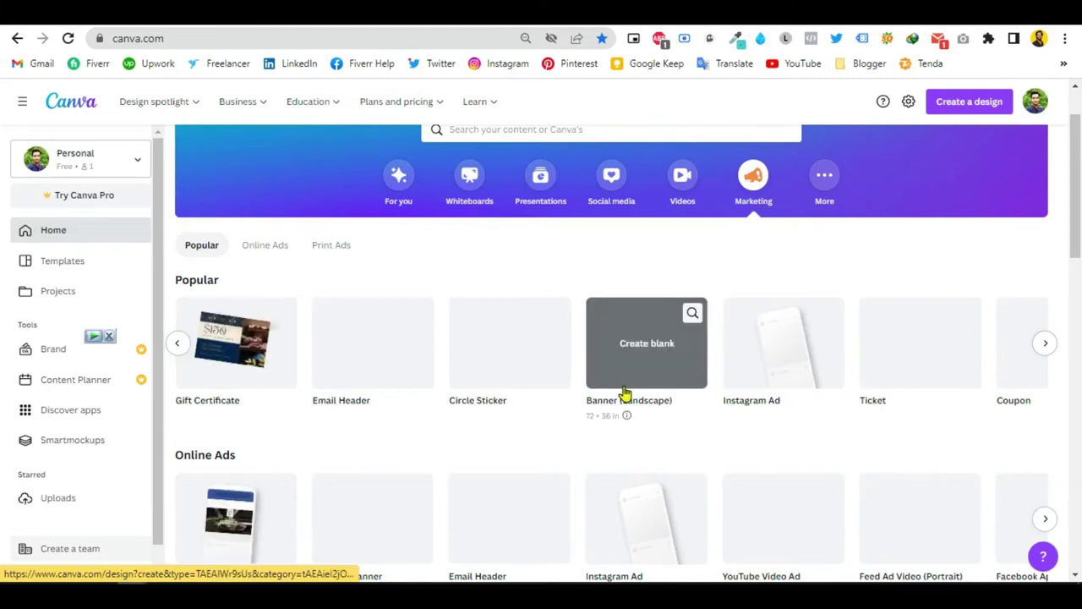
scroll(621, 395, down, 1)
scroll(618, 399, down, 2)
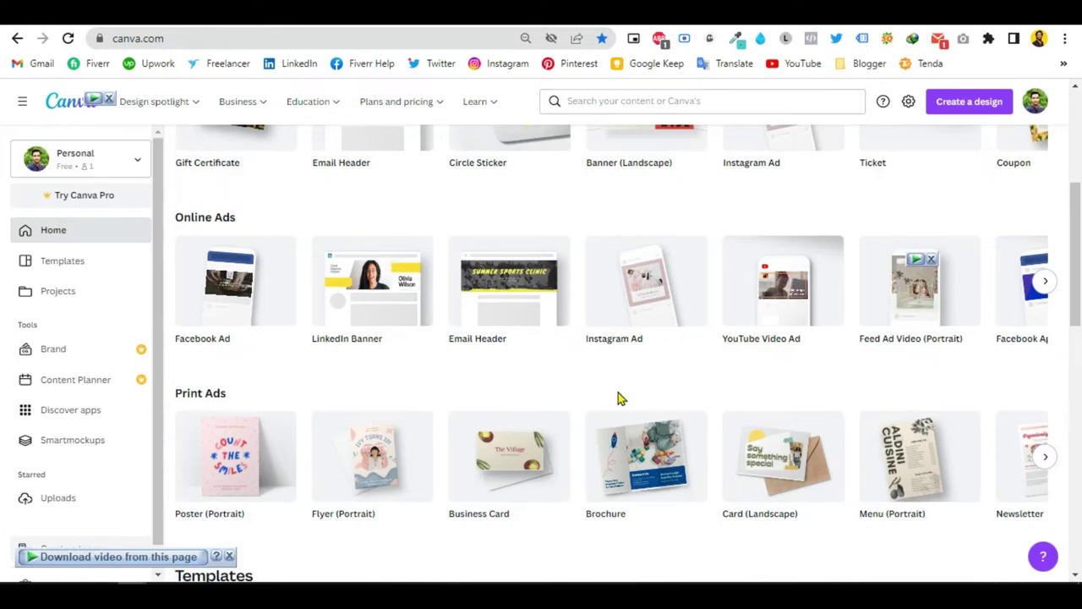
Step: Look up "facebook post" in the template search, clear the query and return to the start of the home page
click(604, 101)
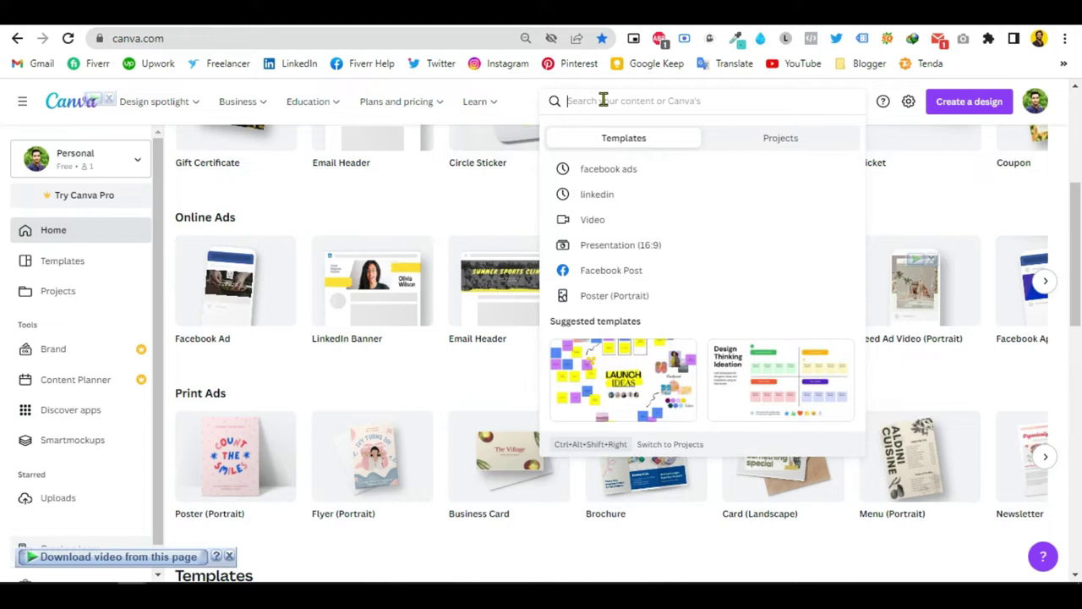
text(fa)
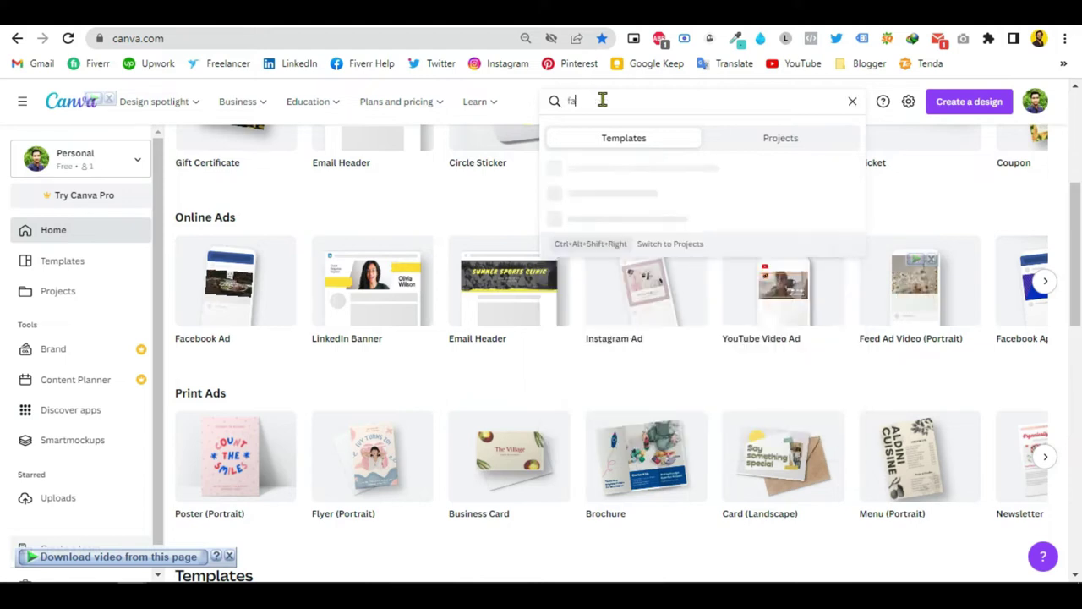
key(BackSpace)
key(BackSpace)
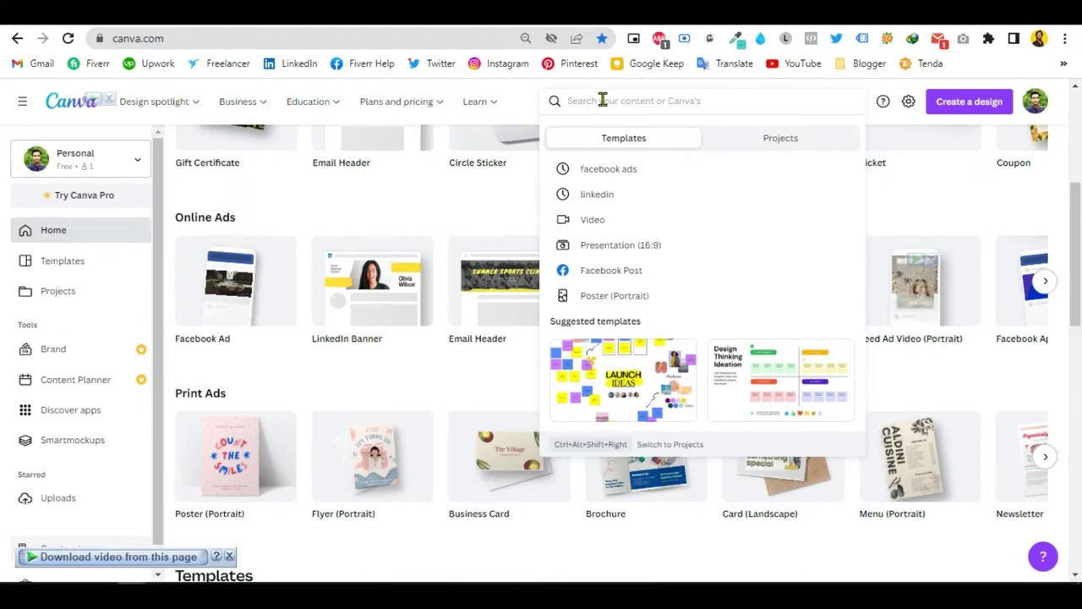
text(facebook post)
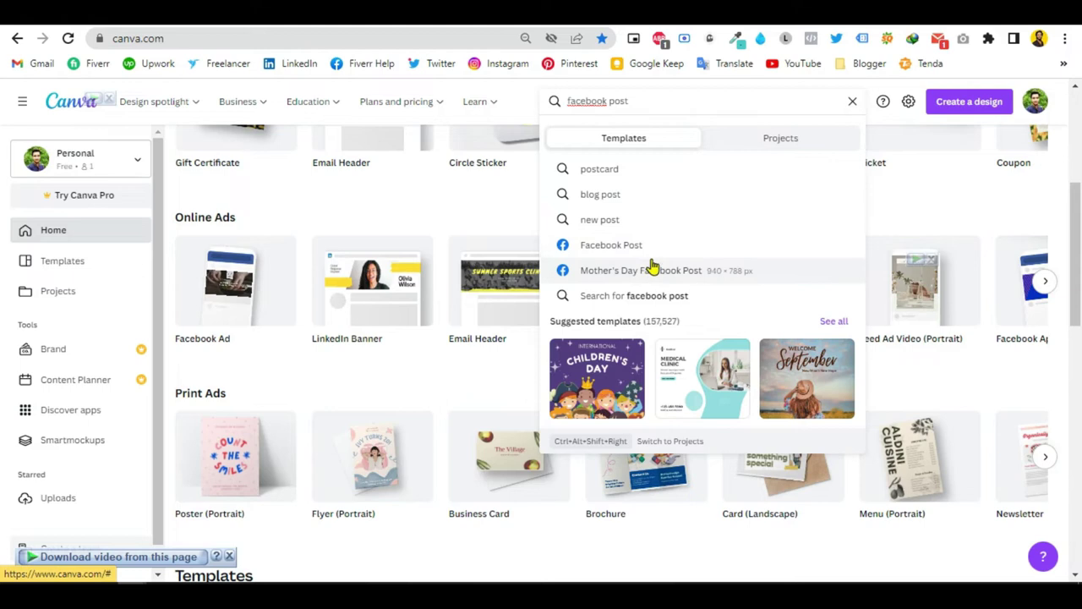
click(852, 102)
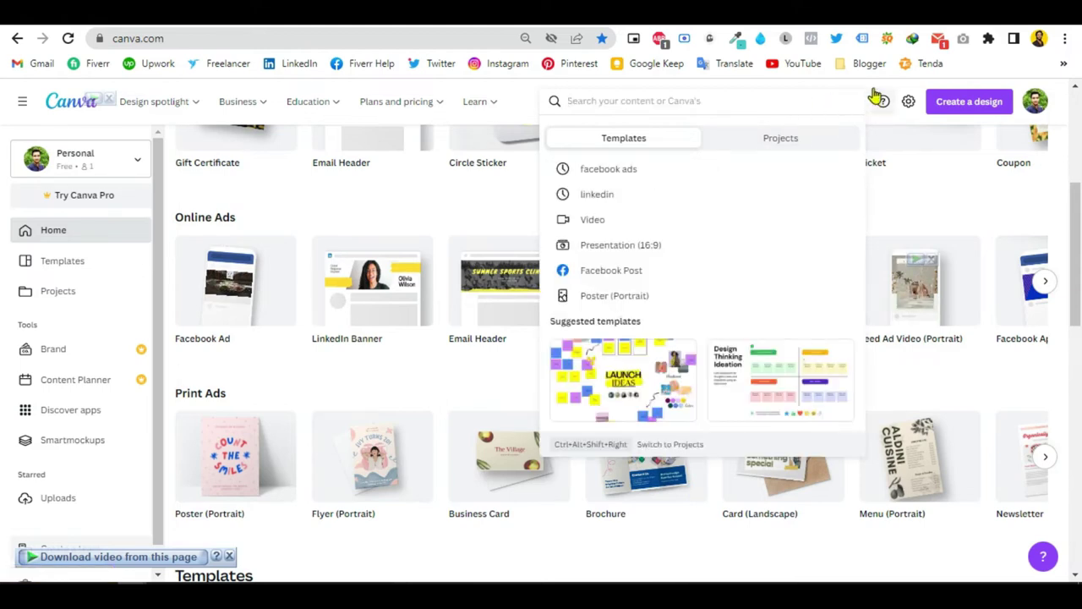
click(895, 116)
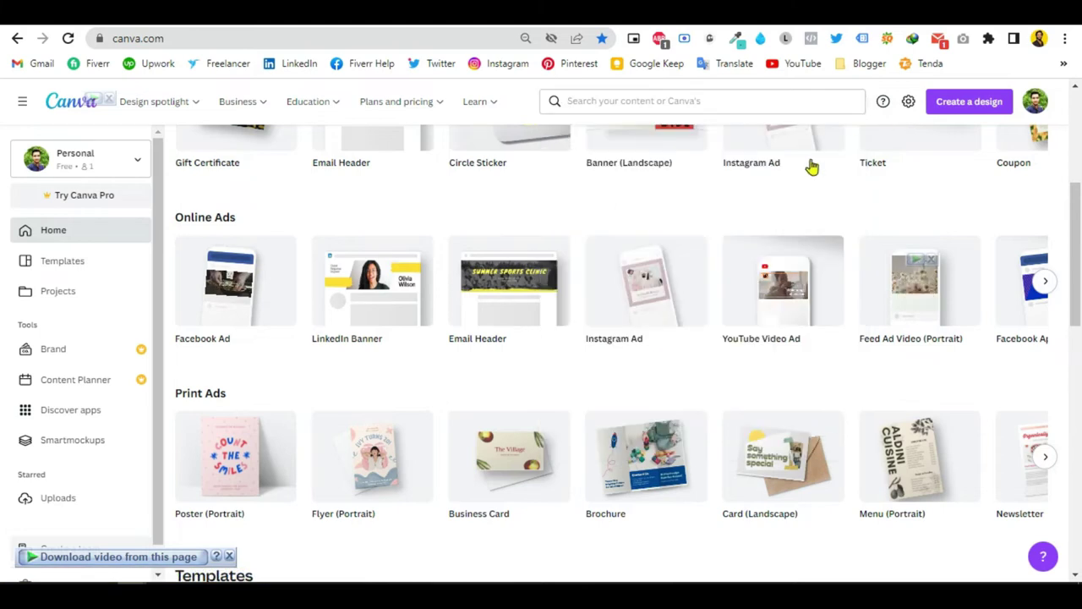
scroll(662, 236, up, 5)
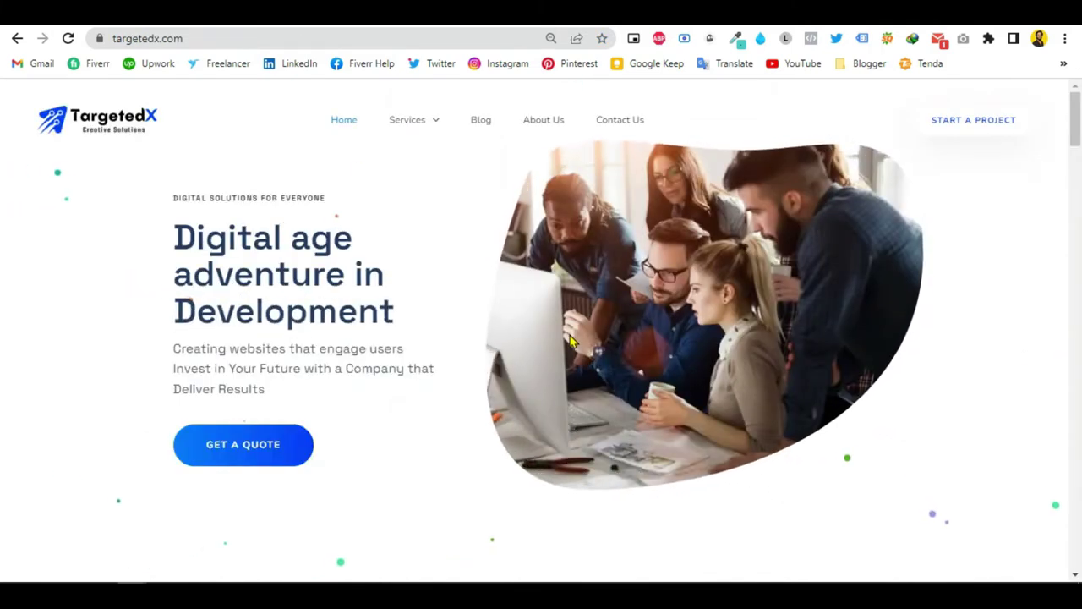
Step: Examine the TargetedX home page from its headline through the services, ad offerings and client sections to the footer
scroll(571, 341, down, 5)
scroll(570, 338, up, 5)
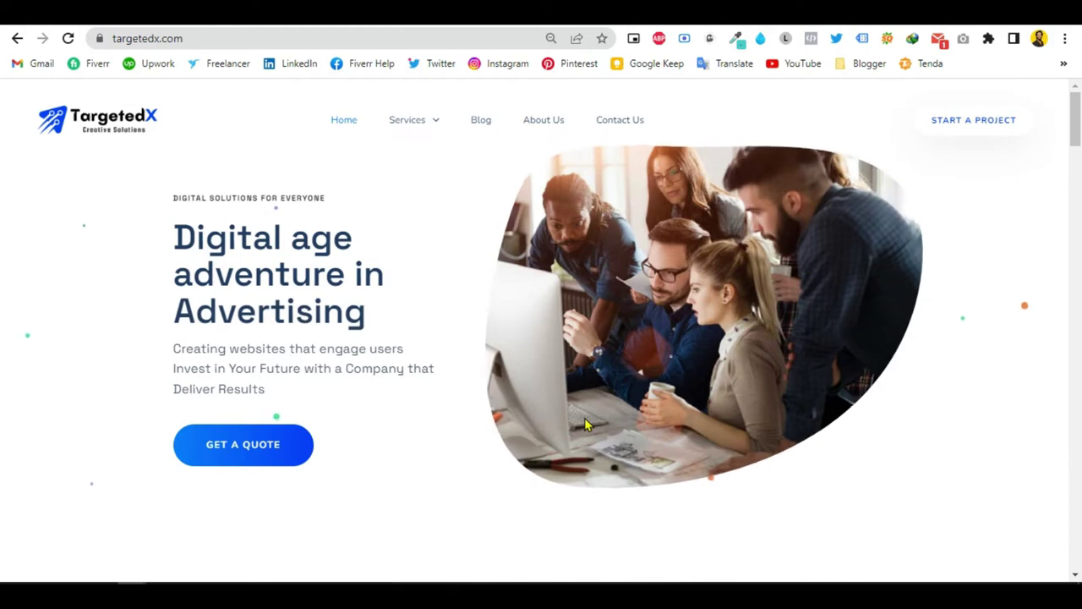
scroll(587, 425, down, 1)
scroll(586, 424, down, 20)
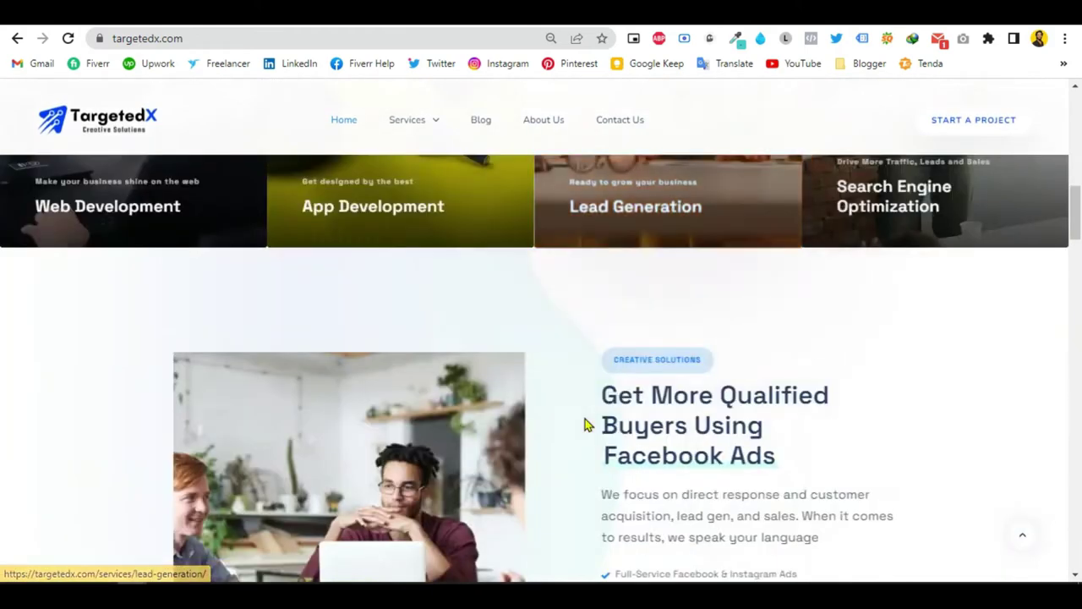
scroll(586, 424, down, 15)
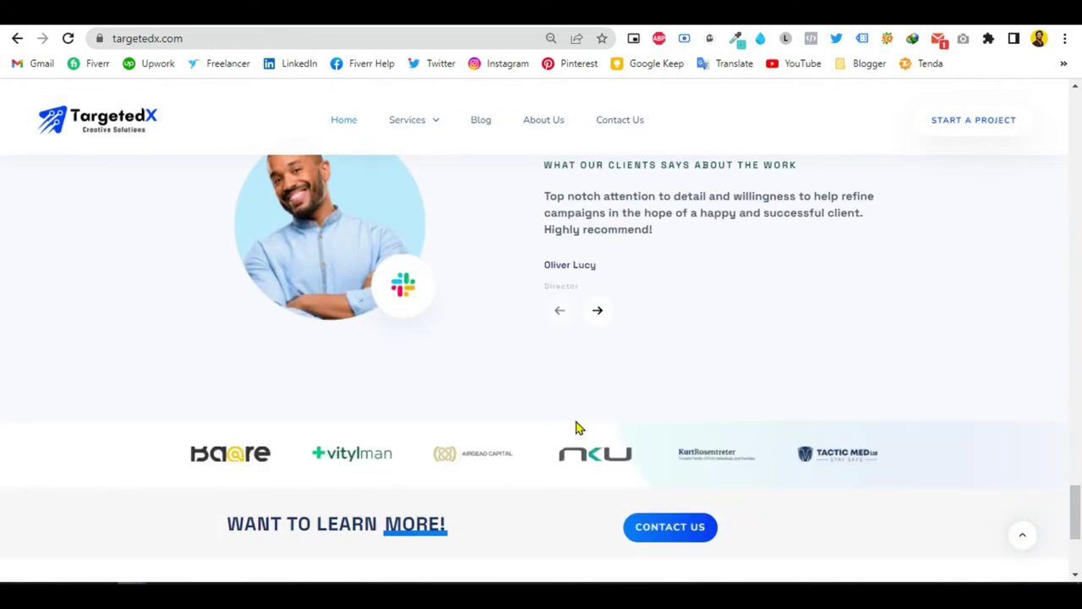
scroll(575, 428, down, 3)
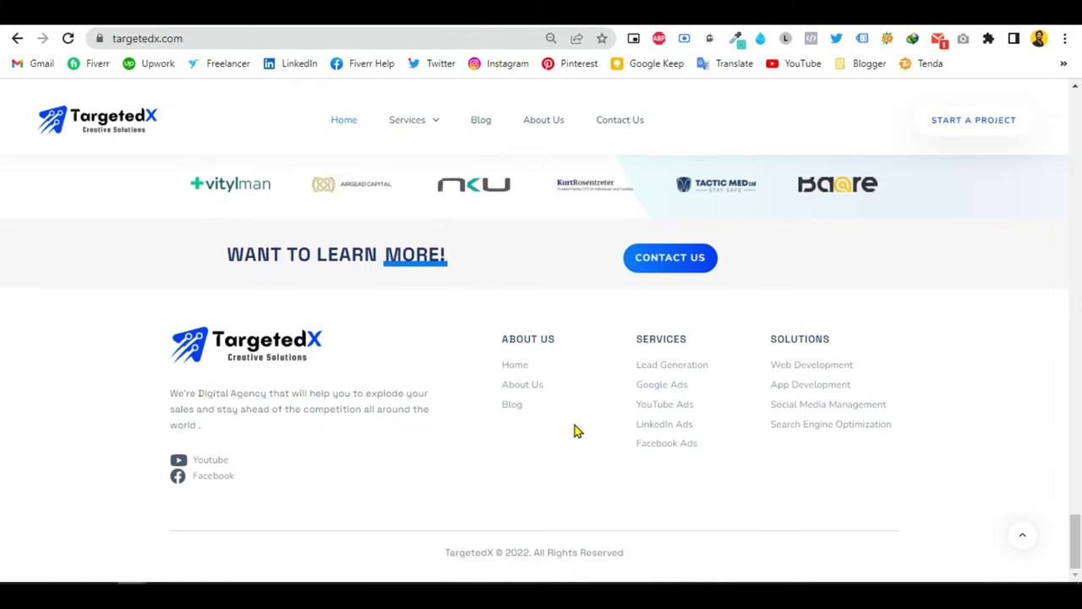
scroll(574, 432, up, 15)
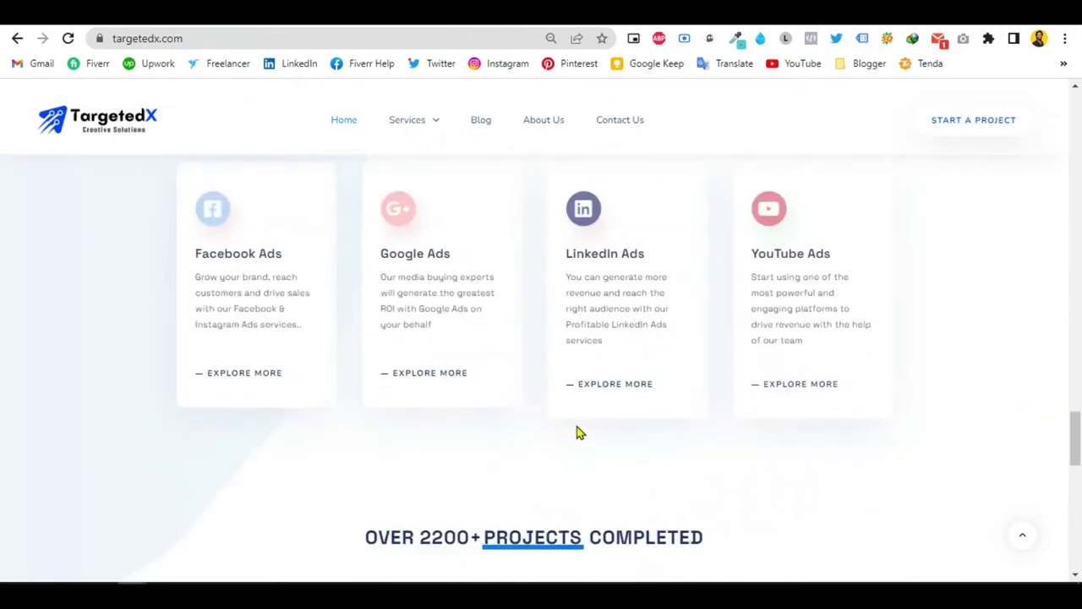
scroll(579, 433, up, 15)
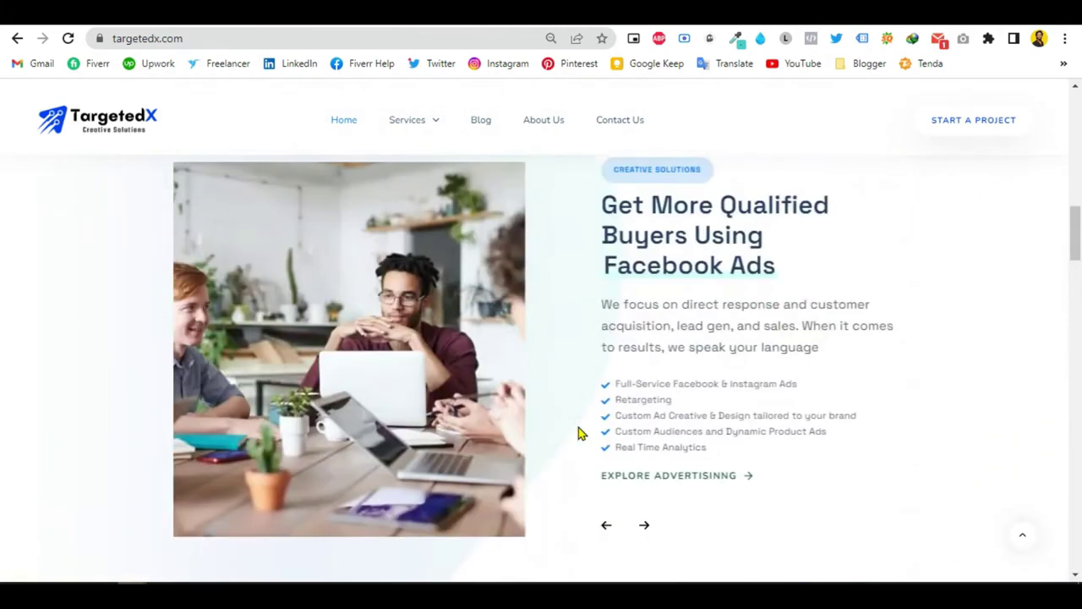
scroll(578, 433, up, 5)
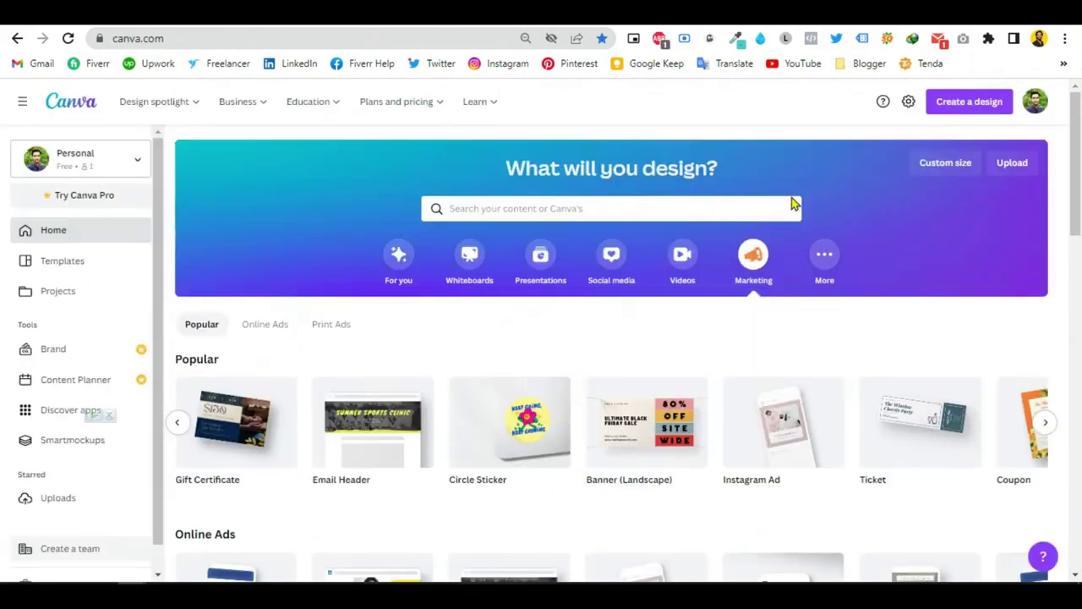
Step: Create a new custom-size design 1080 px wide and 1080 px high
click(955, 103)
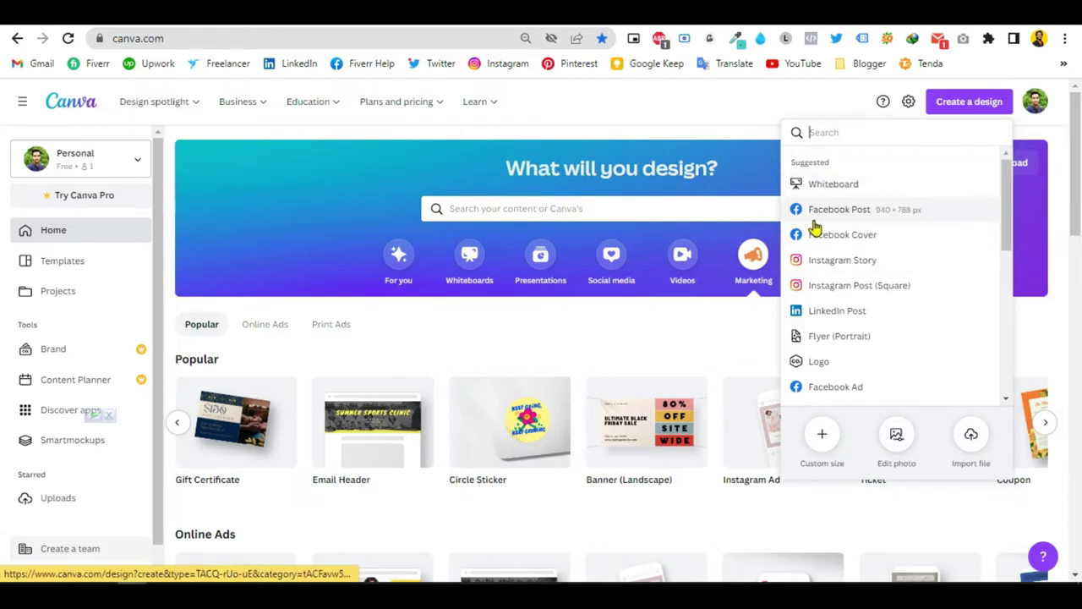
scroll(817, 313, down, 3)
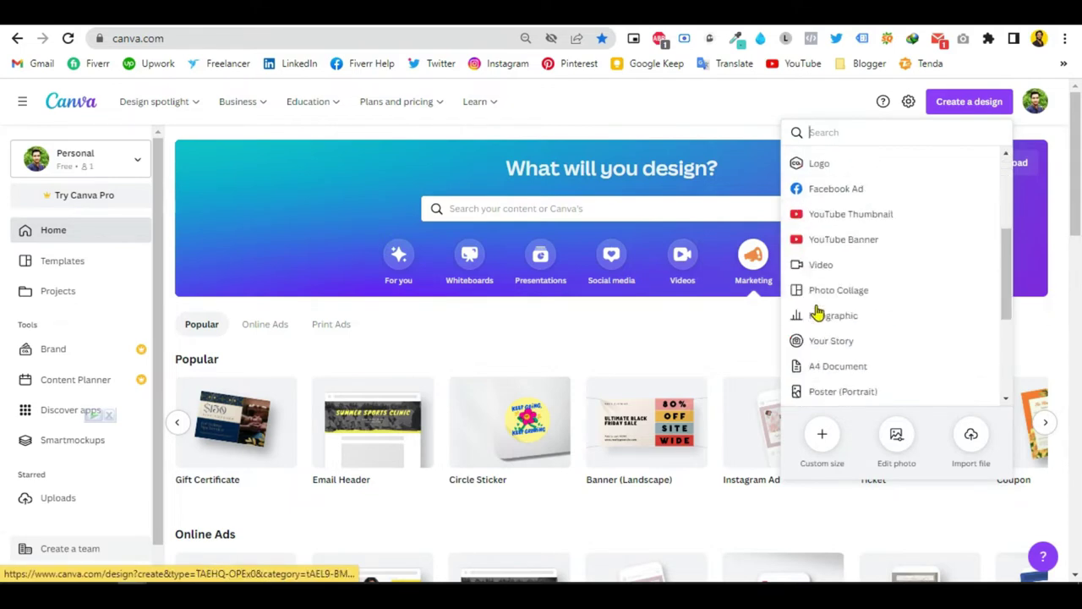
scroll(816, 311, down, 3)
scroll(817, 311, up, 6)
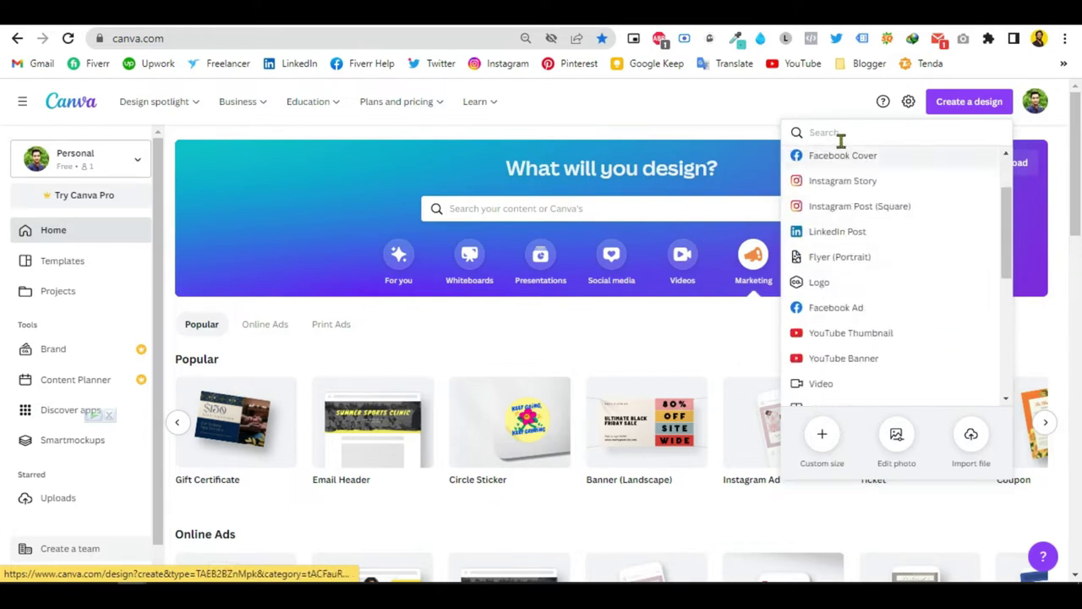
click(820, 440)
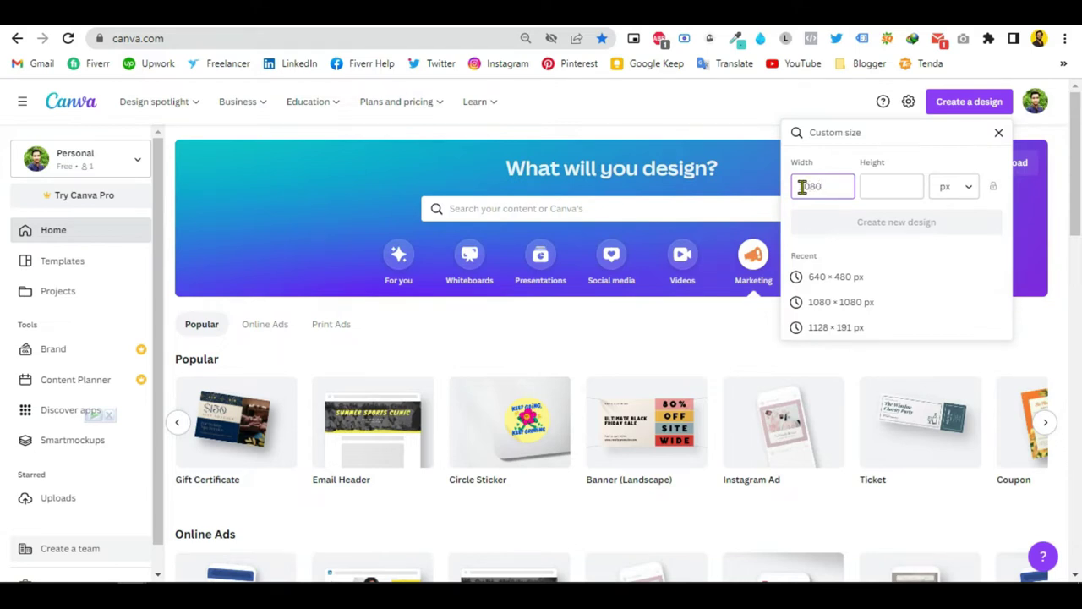
click(871, 188)
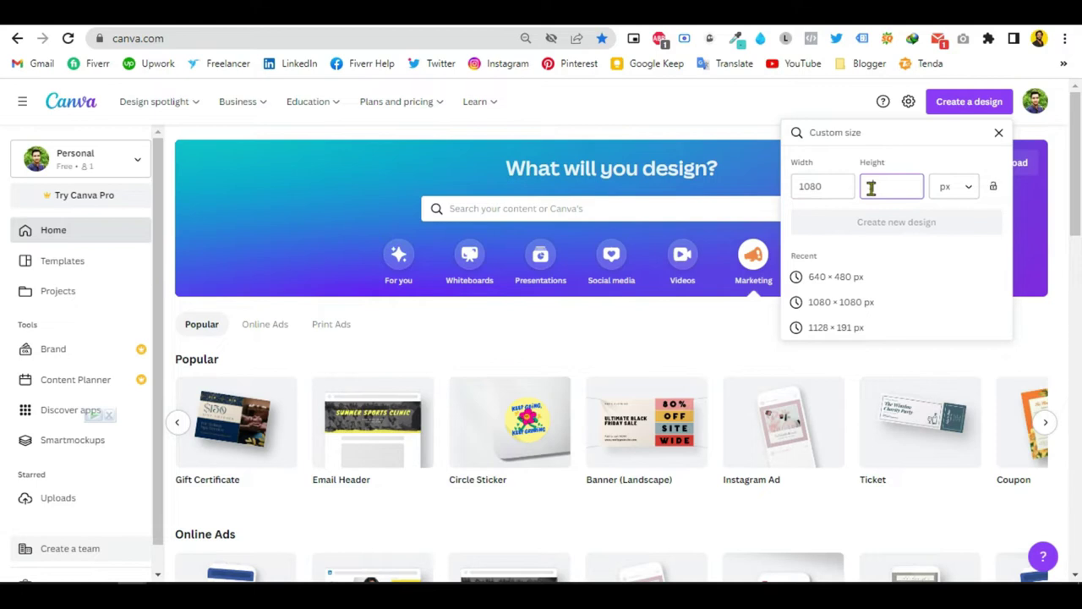
text(1080)
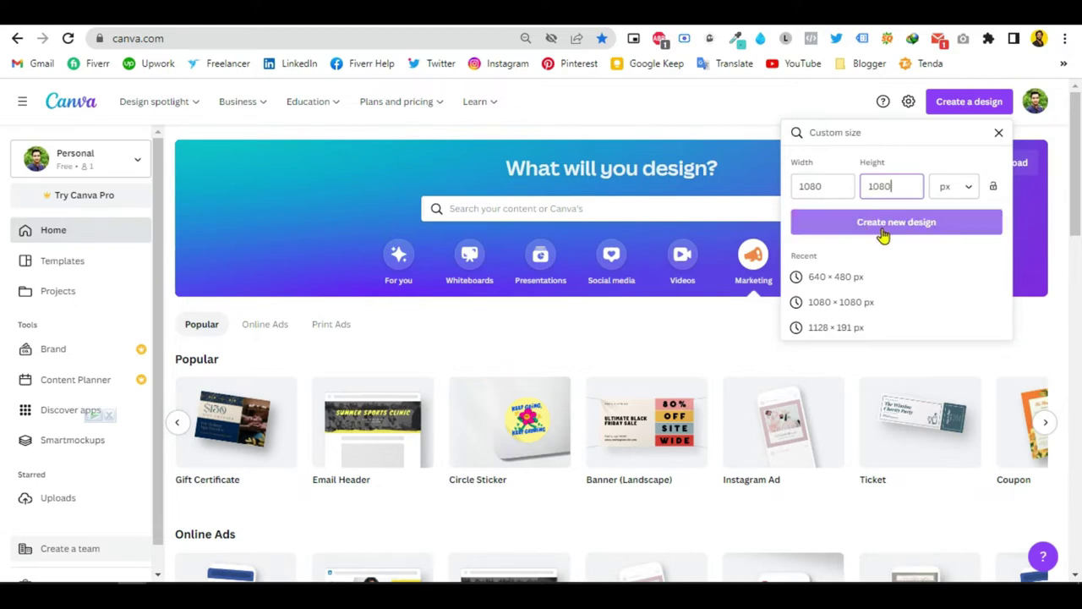
click(896, 224)
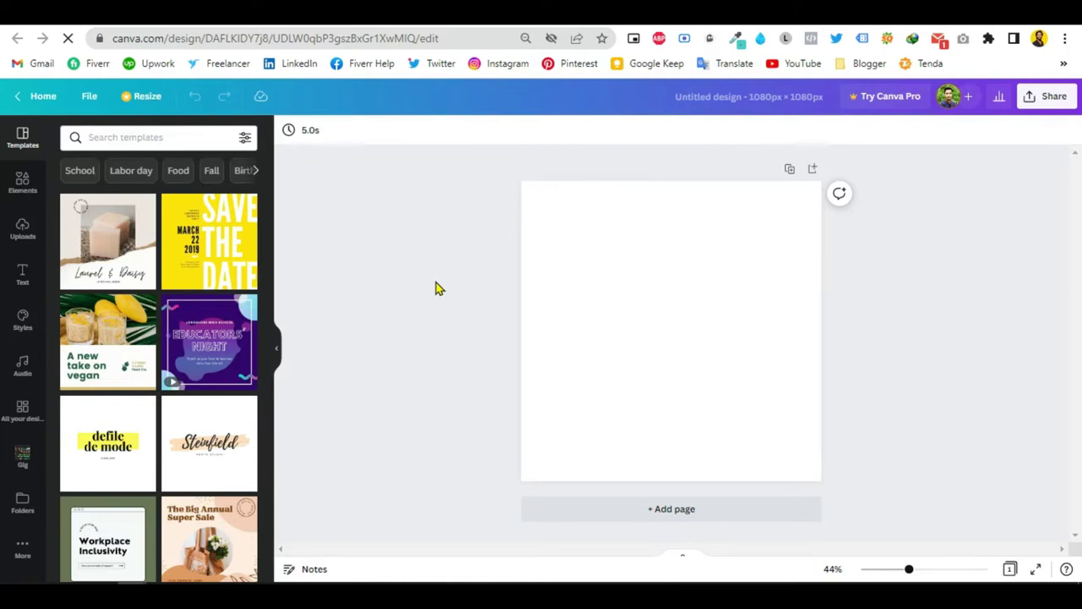
Step: Look through the Elements and Text collections of the new design and return to the template search
click(469, 257)
scroll(201, 245, down, 3)
scroll(202, 245, up, 3)
click(23, 189)
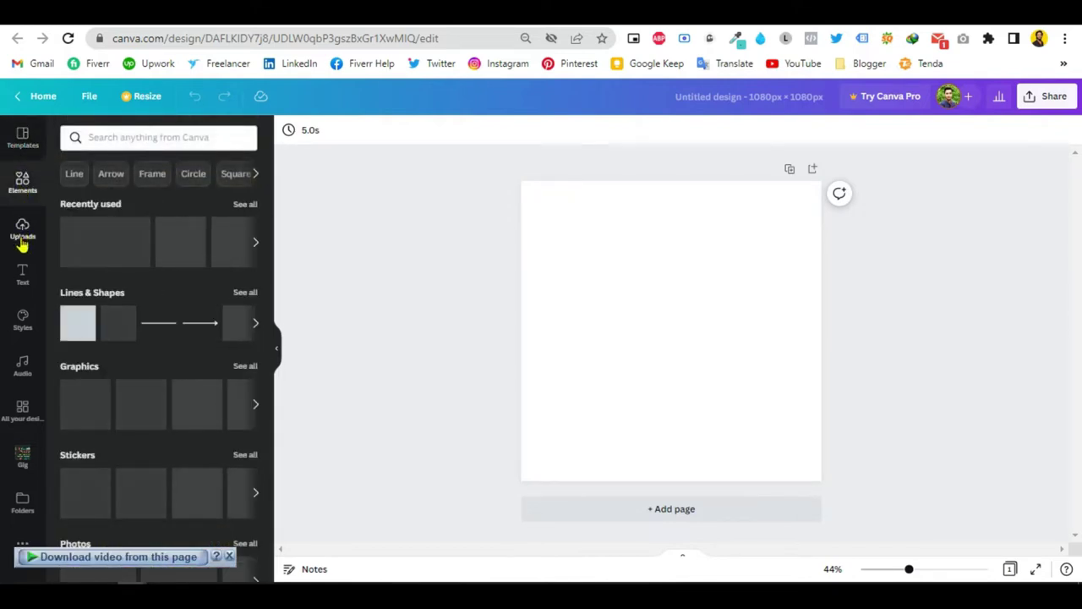
click(21, 273)
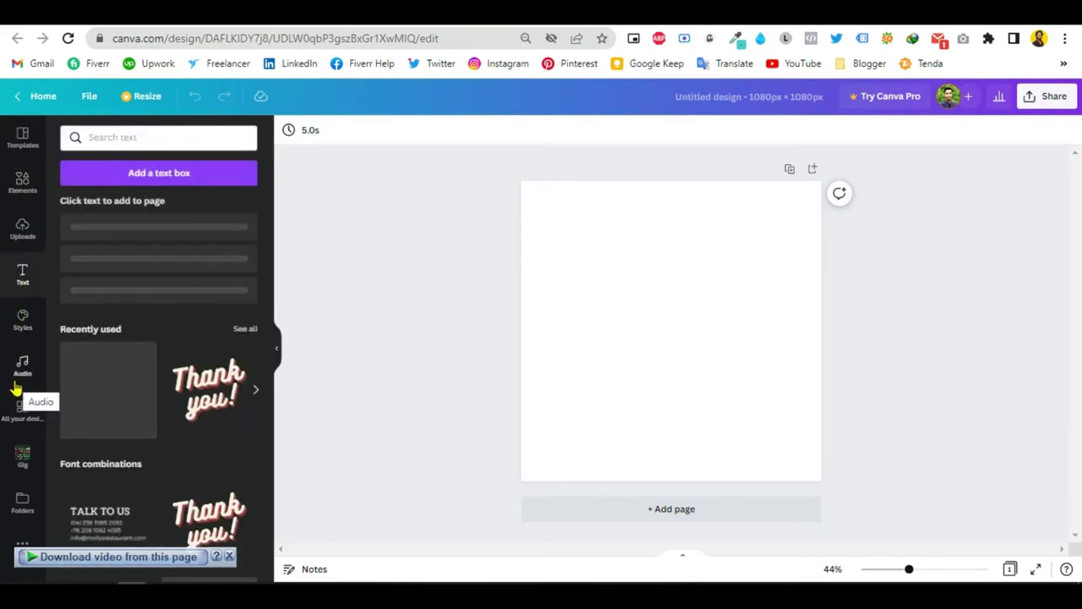
click(23, 149)
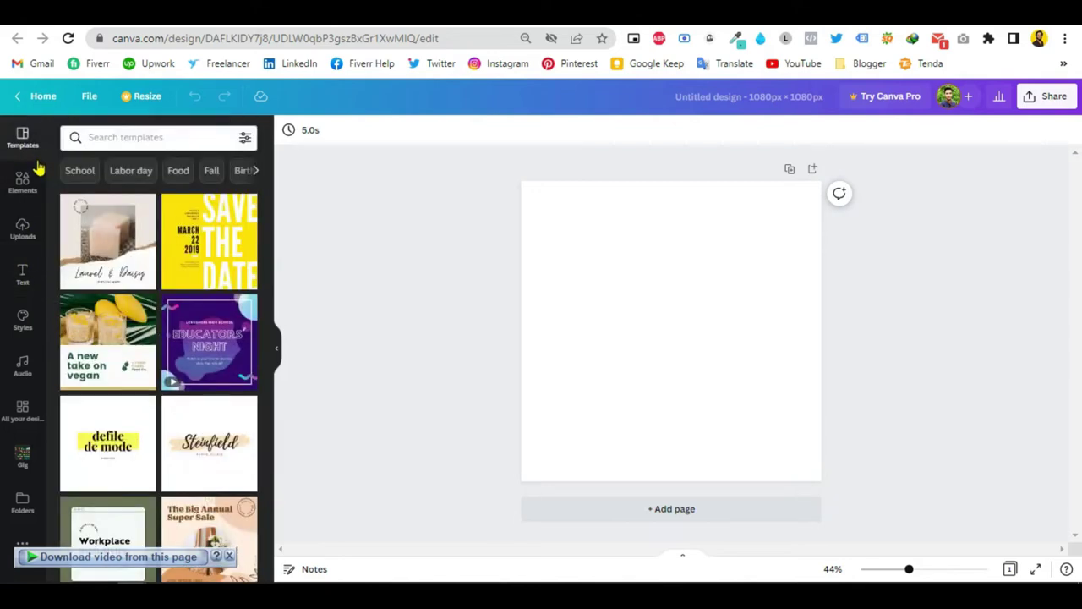
click(127, 140)
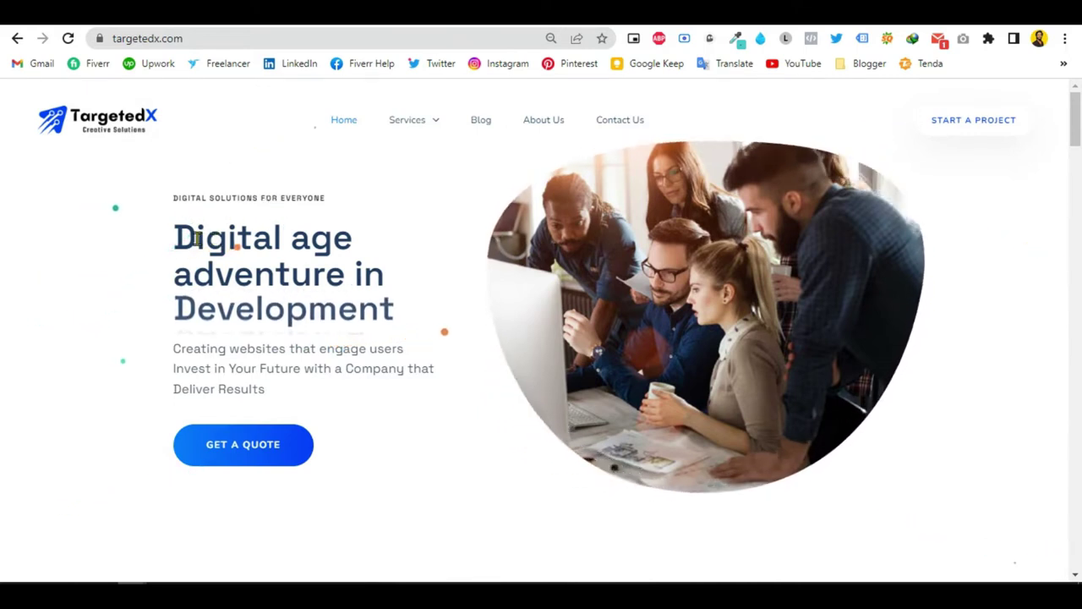
Step: Switch to the TargetedX website and copy the word "Digital" from the home page headline
drag(357, 245, 166, 248)
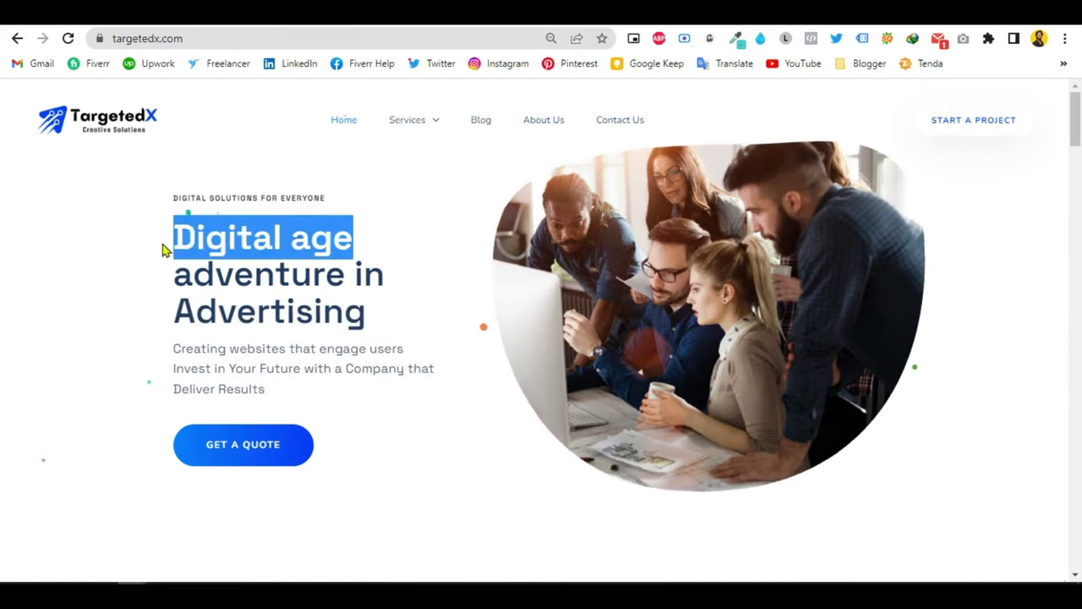
right_click(254, 245)
click(293, 257)
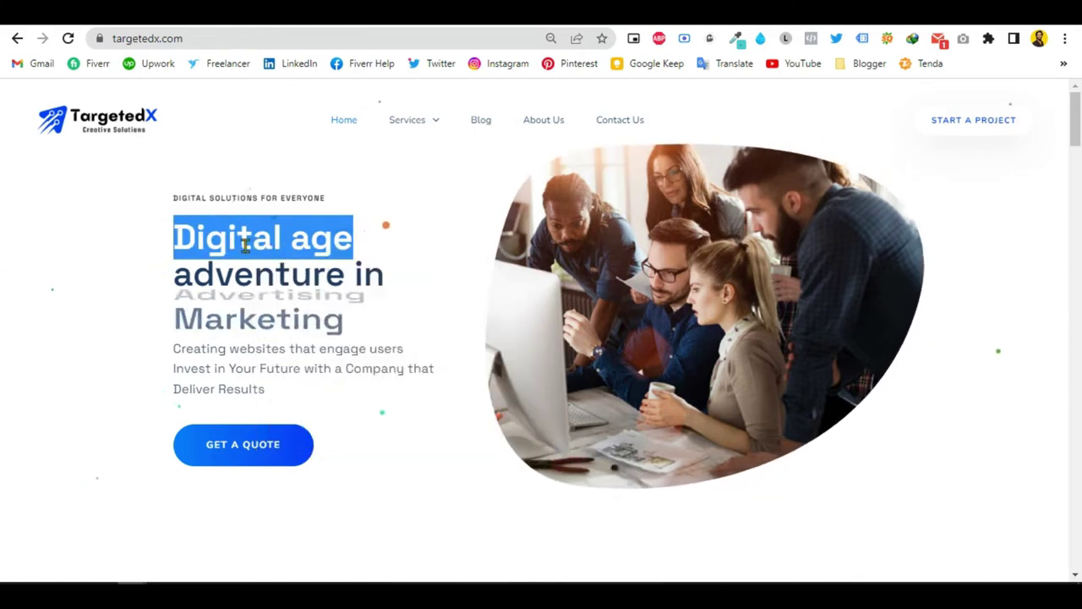
drag(290, 241, 166, 240)
right_click(232, 245)
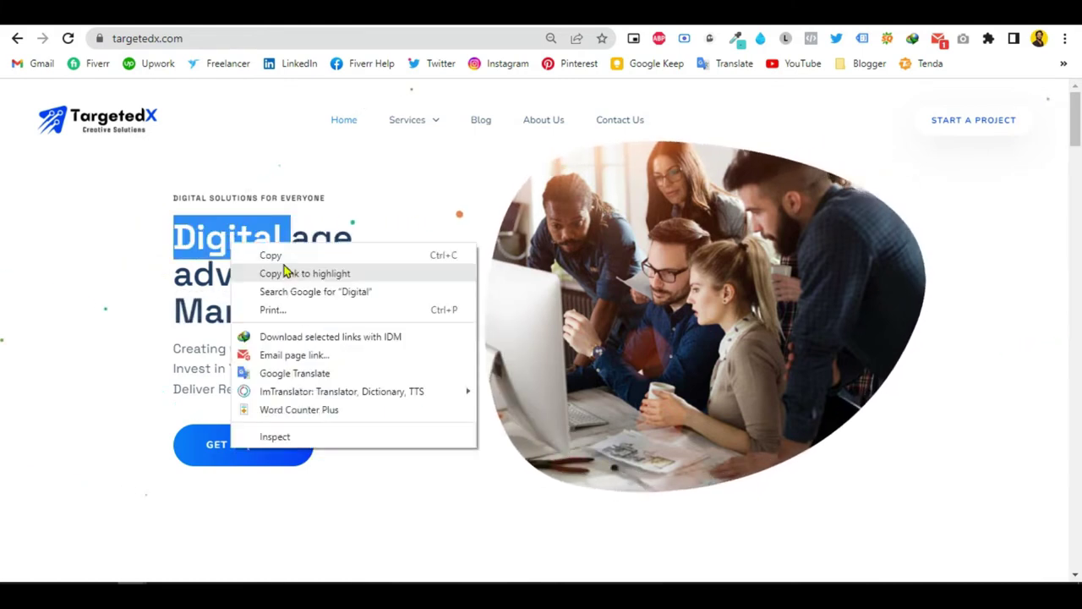
click(279, 256)
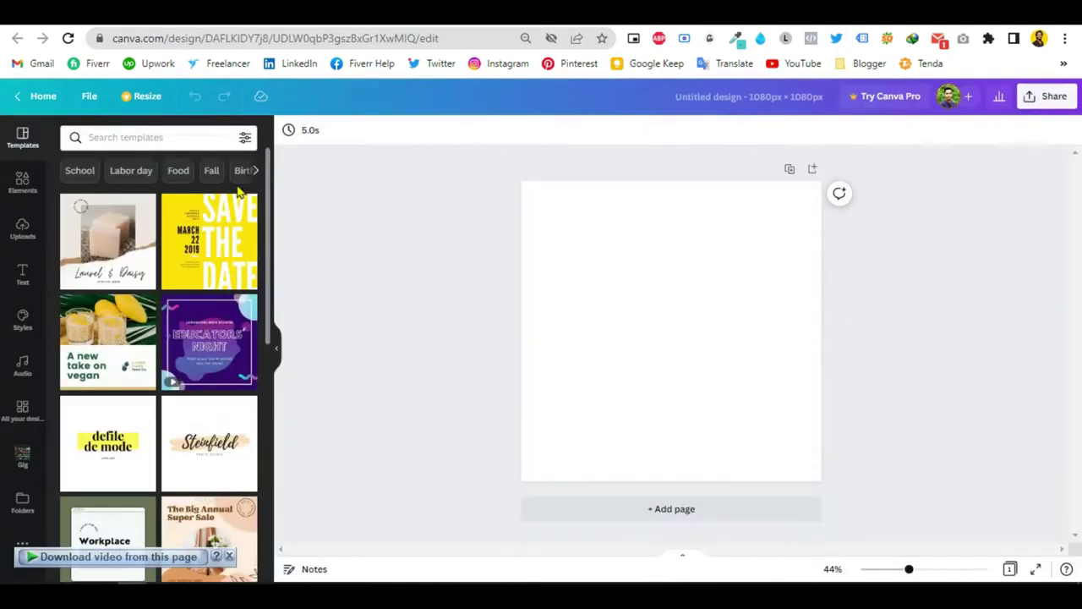
Step: Paste "Digital" into the design's template search and search for the recent query "Digital Agency"
click(123, 137)
right_click(137, 137)
click(174, 255)
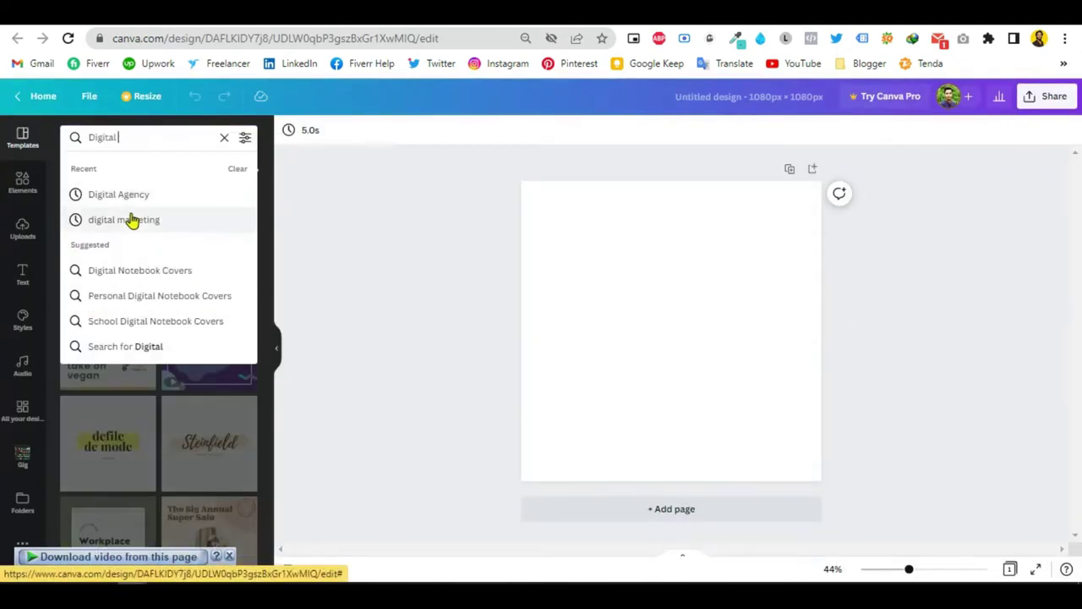
click(133, 203)
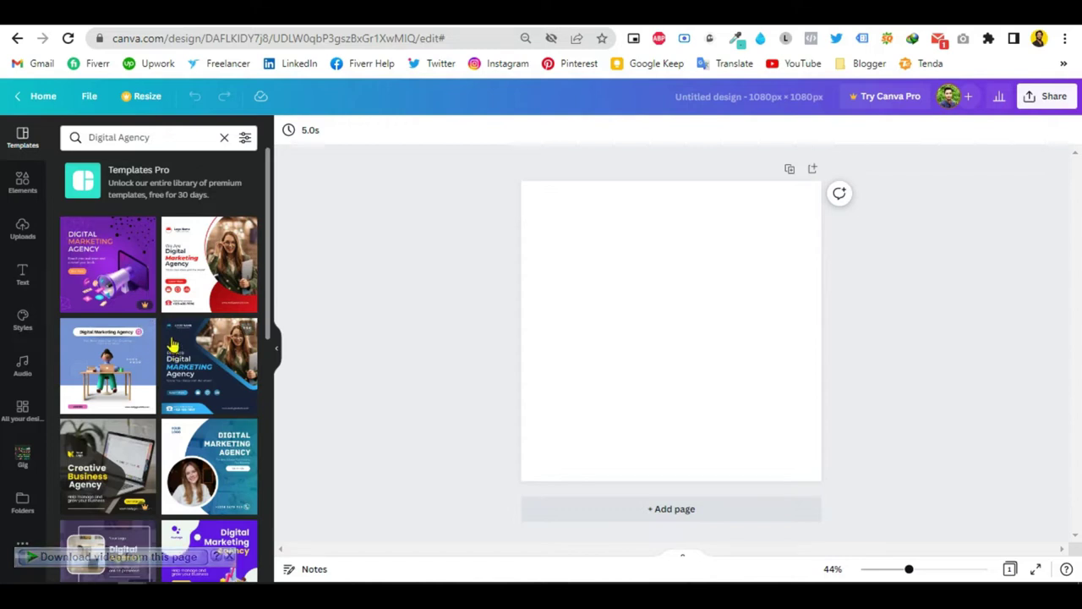
Step: Browse the Digital Agency templates and apply the dark blue "We Are Digital Marketing Agency" template to the blank page
scroll(171, 351, down, 5)
scroll(171, 342, down, 4)
scroll(172, 342, up, 2)
scroll(171, 343, up, 10)
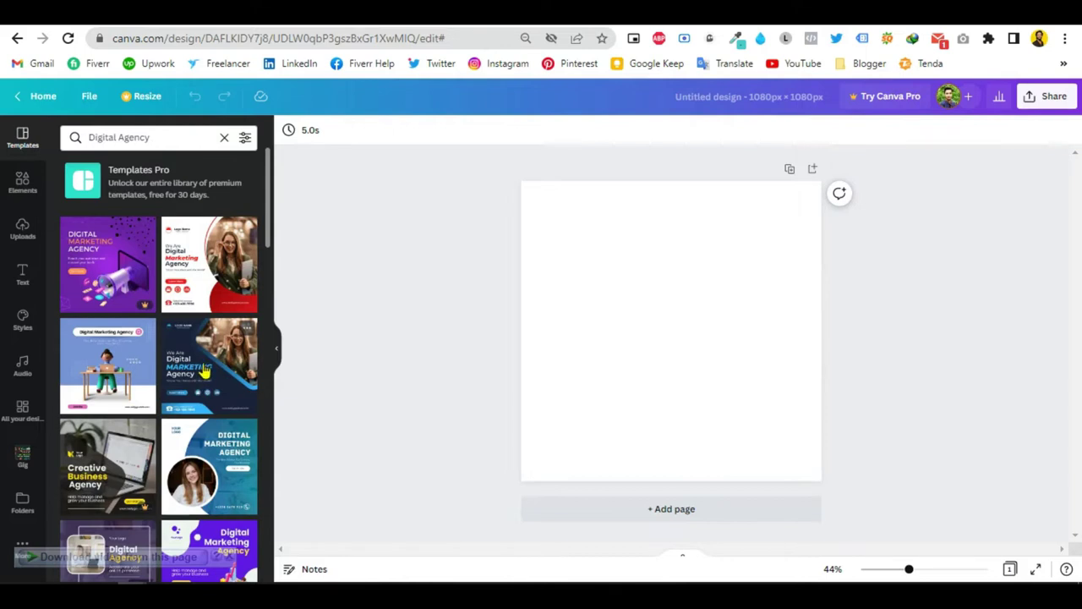
drag(203, 370, 601, 290)
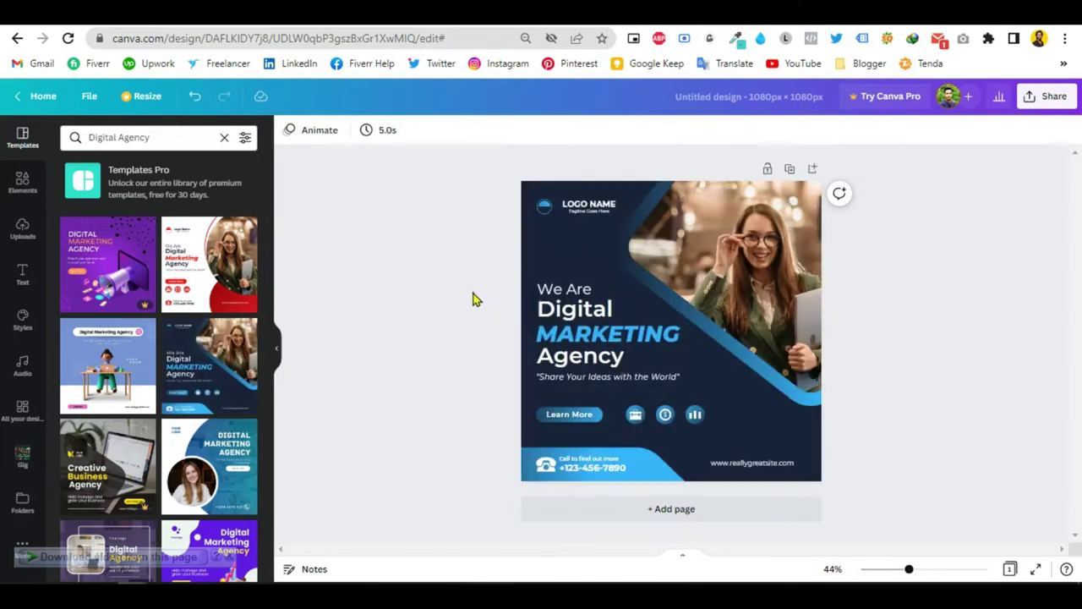
Step: Examine which parts of the applied template are editable, including its headline texts, icons and website address
scroll(251, 337, down, 5)
scroll(251, 336, up, 5)
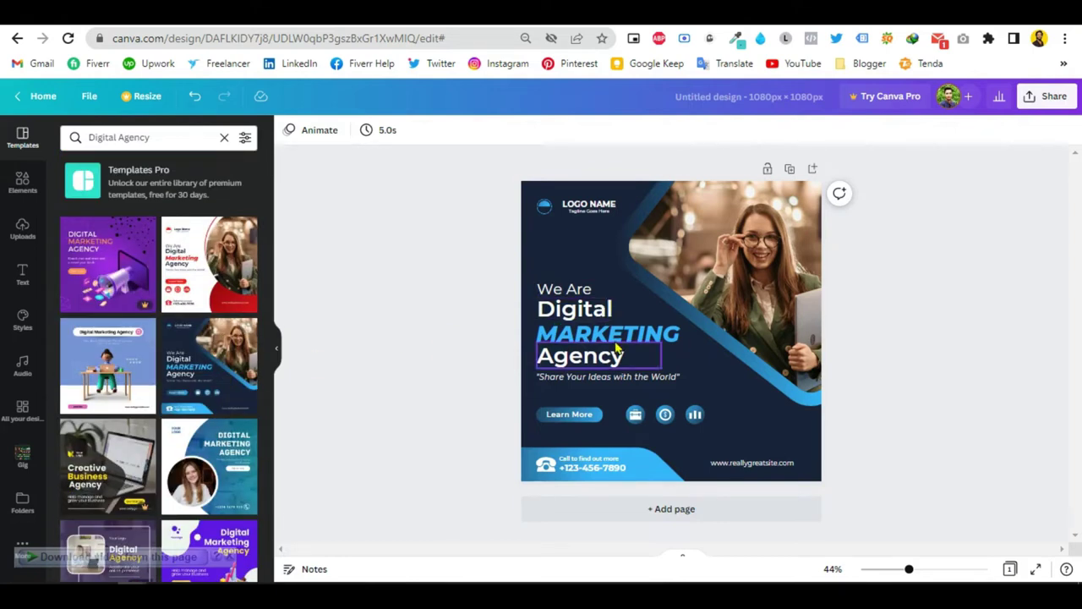
click(585, 295)
click(598, 313)
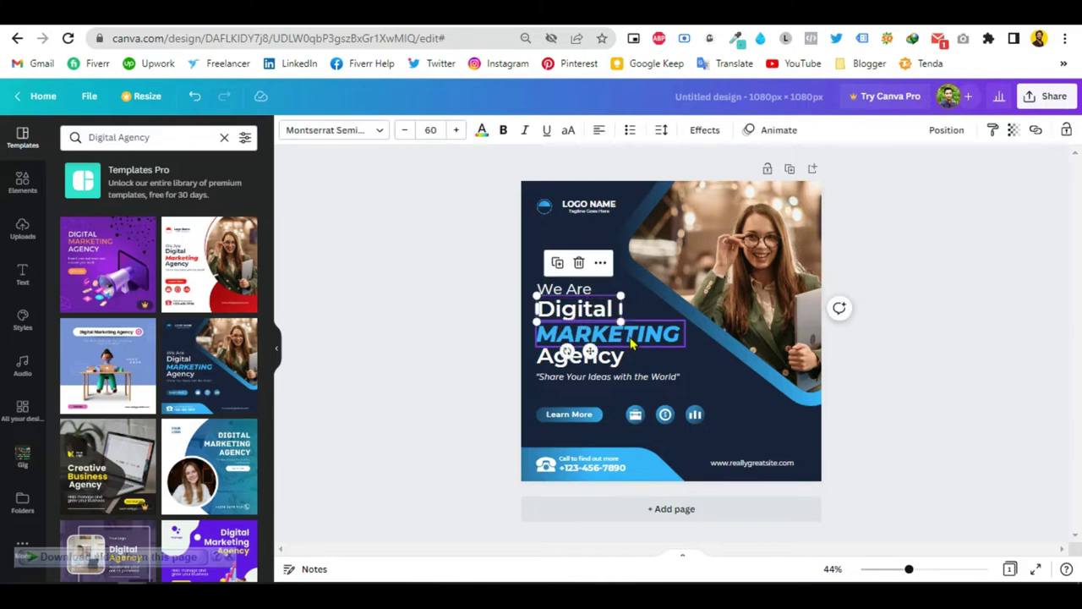
click(630, 340)
click(623, 357)
click(683, 419)
click(666, 414)
click(634, 415)
click(744, 463)
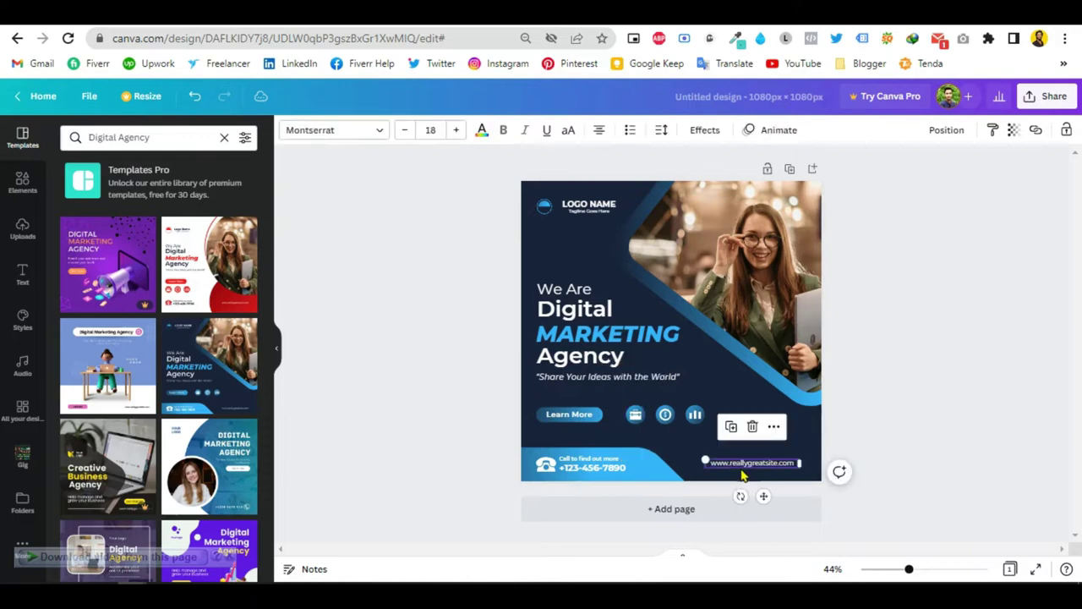
click(446, 376)
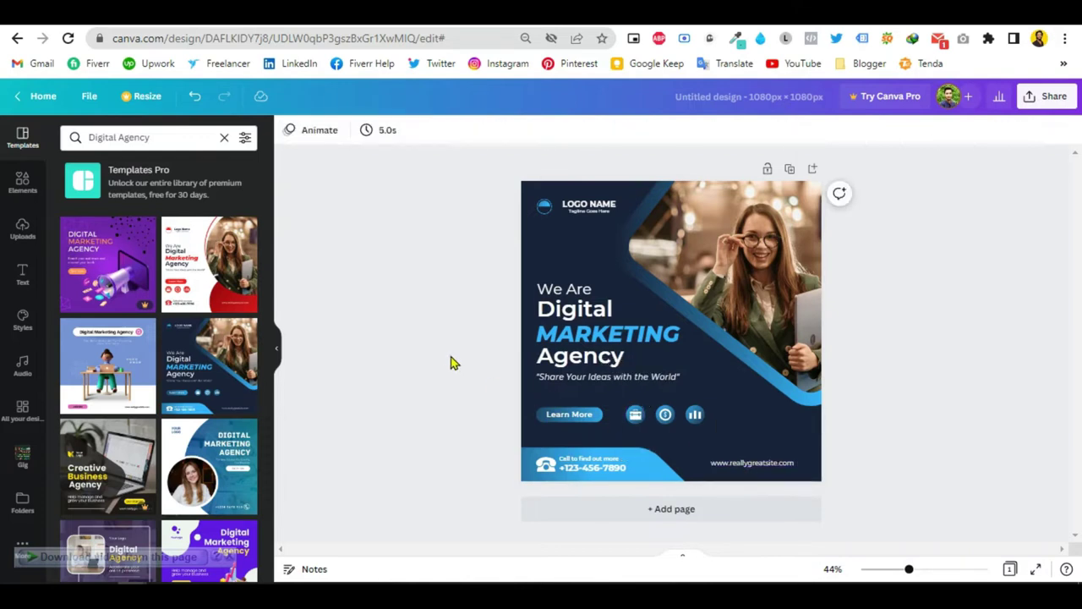
scroll(145, 328, down, 3)
scroll(145, 328, up, 3)
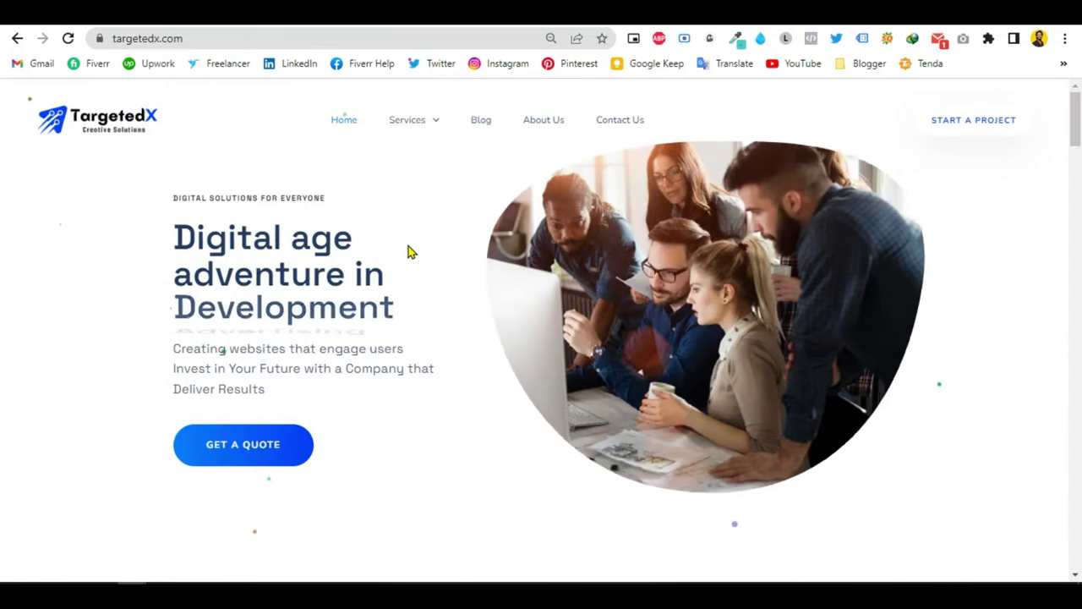
Step: Review the TargetedX home page's services, Facebook Ads, Google Ads and project sections for content ideas
scroll(409, 252, down, 4)
scroll(408, 252, down, 1)
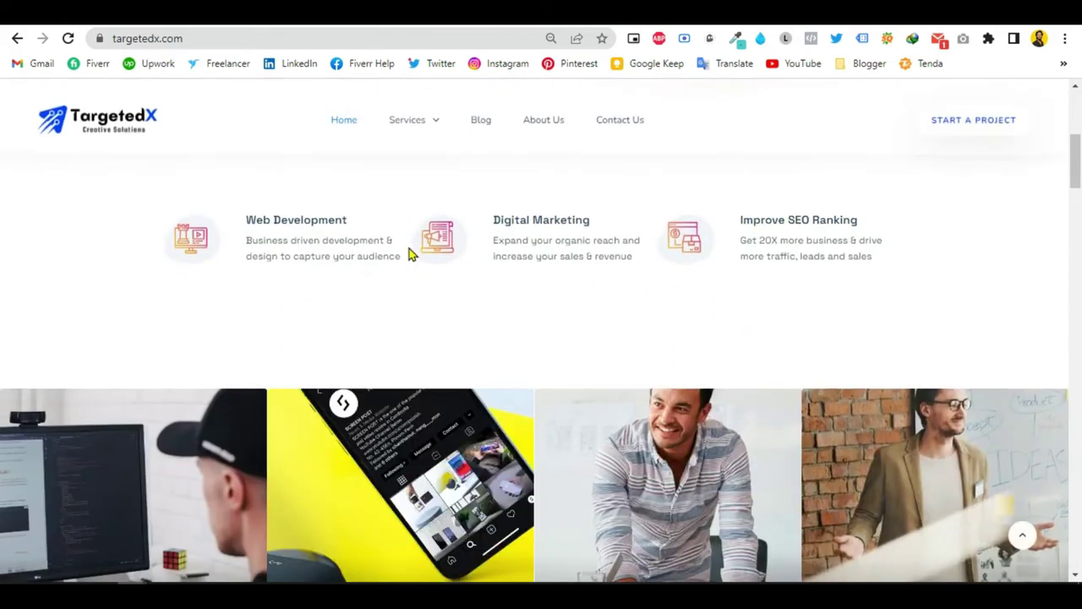
scroll(408, 258, up, 3)
scroll(407, 262, down, 2)
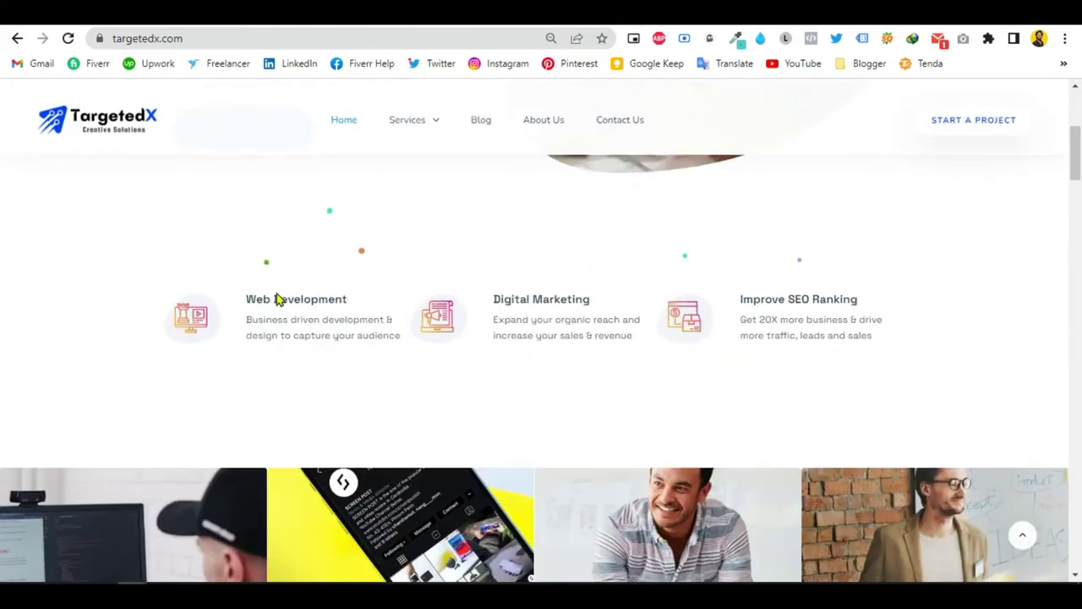
drag(492, 298, 744, 300)
click(698, 275)
scroll(572, 273, down, 4)
scroll(571, 273, down, 5)
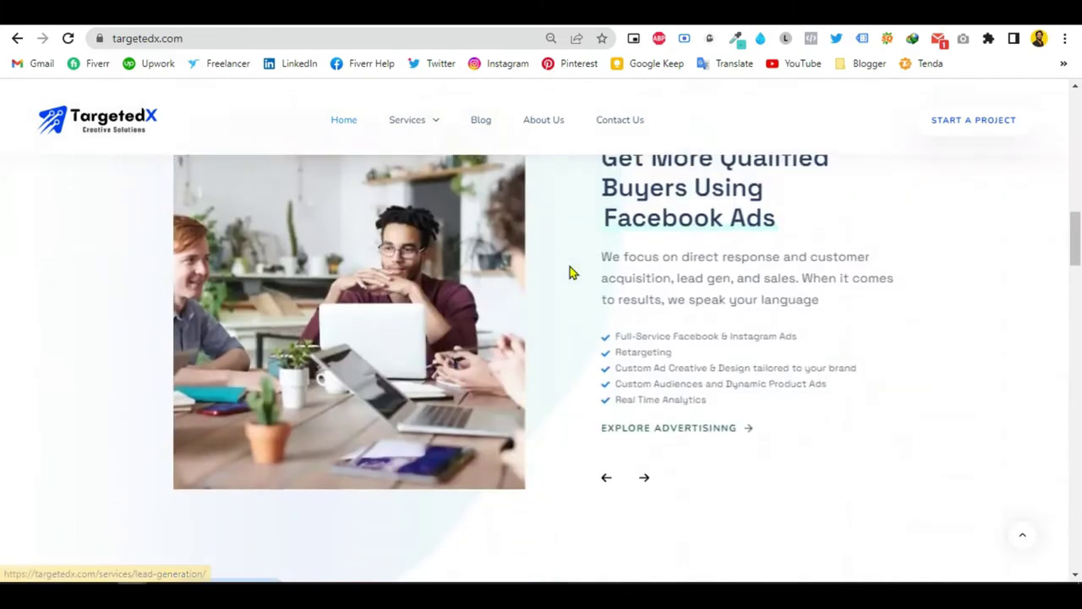
scroll(571, 273, up, 4)
scroll(572, 273, down, 5)
scroll(567, 272, down, 15)
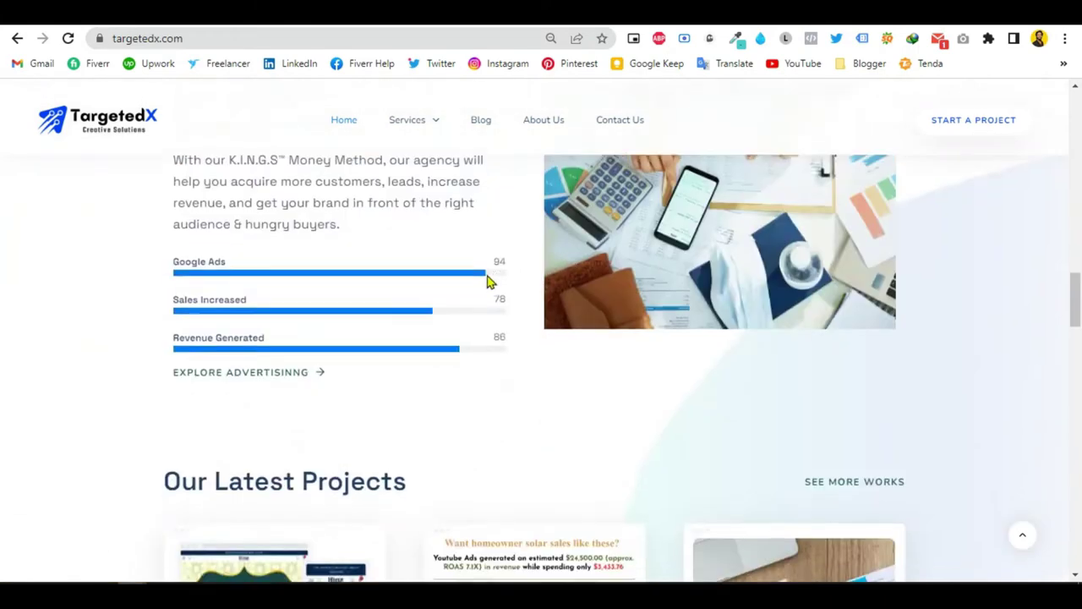
scroll(487, 279, down, 15)
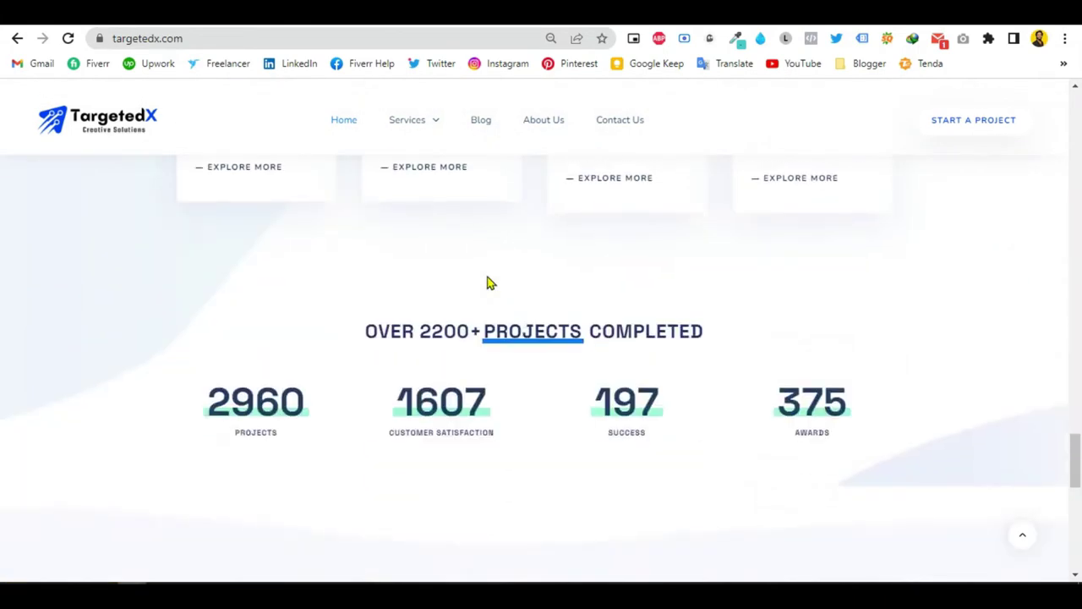
Step: Review the Services and Solutions lists in the TargetedX footer and go back up to the Our Top Notch Service section
scroll(488, 283, down, 1)
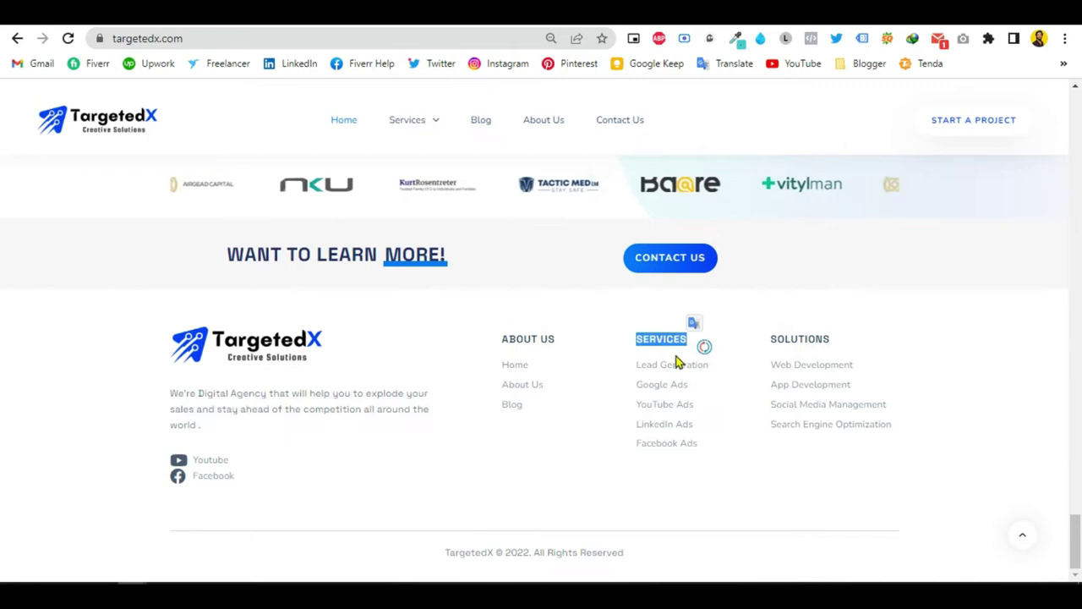
drag(636, 338, 703, 450)
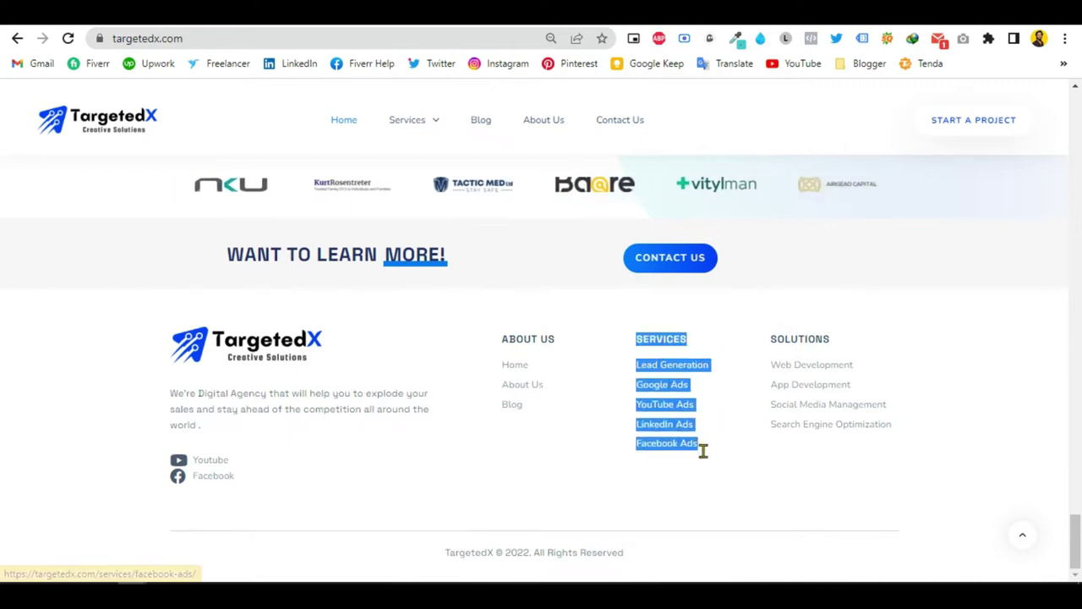
click(698, 340)
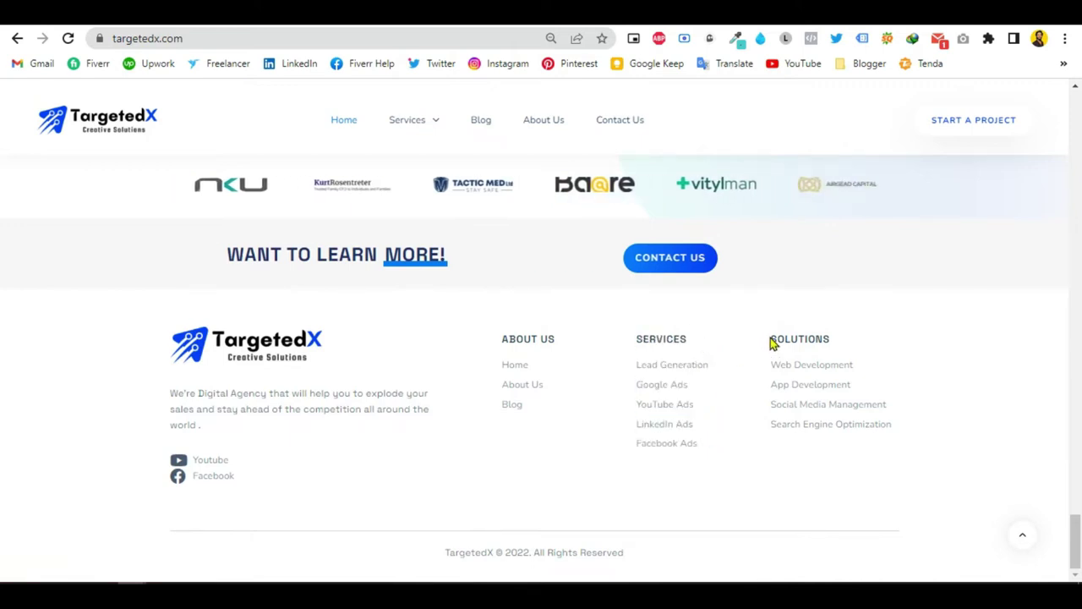
drag(770, 337, 814, 341)
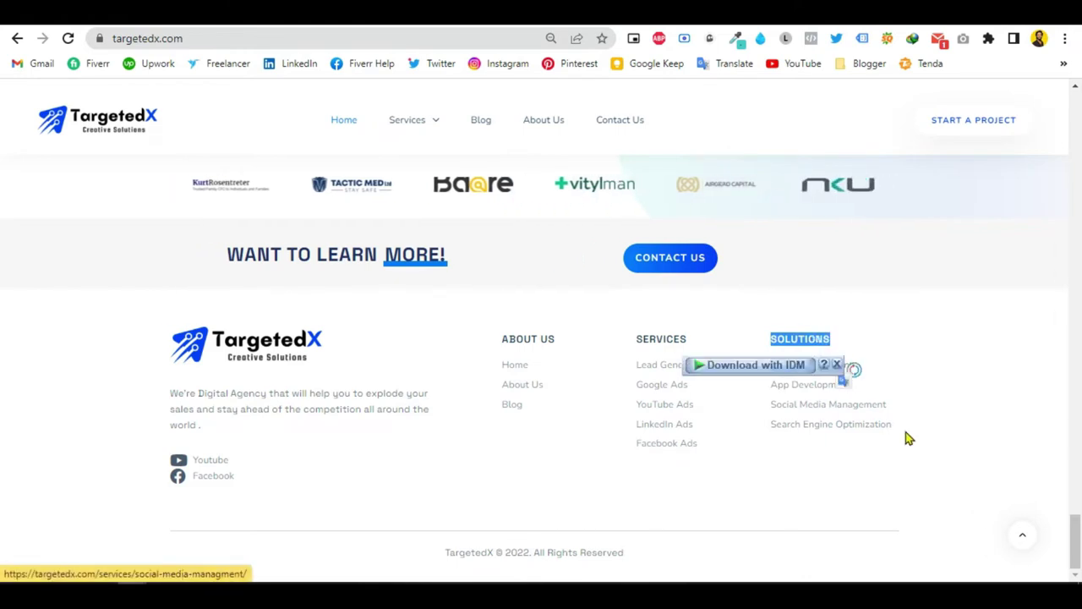
click(846, 457)
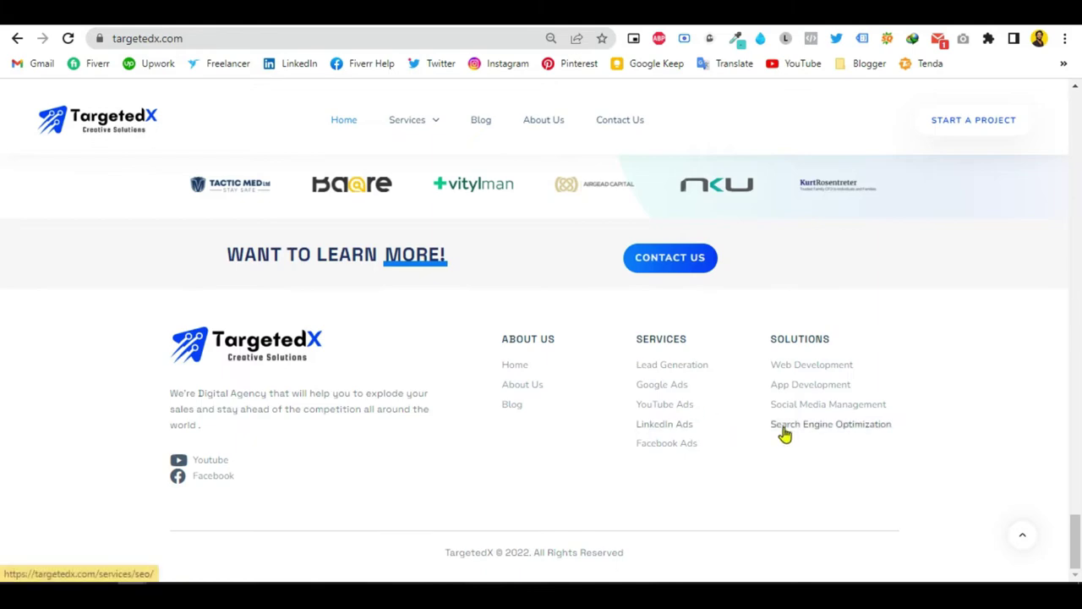
scroll(601, 394, up, 5)
scroll(598, 386, up, 15)
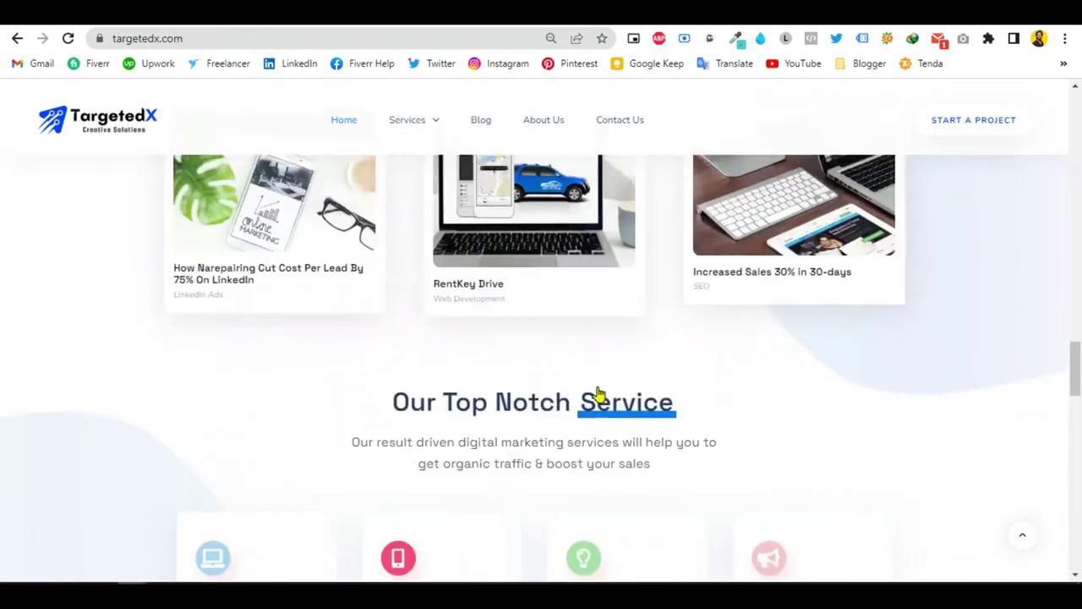
Step: Try a dark brown photo color as the page background of the Canva design
scroll(500, 242, up, 3)
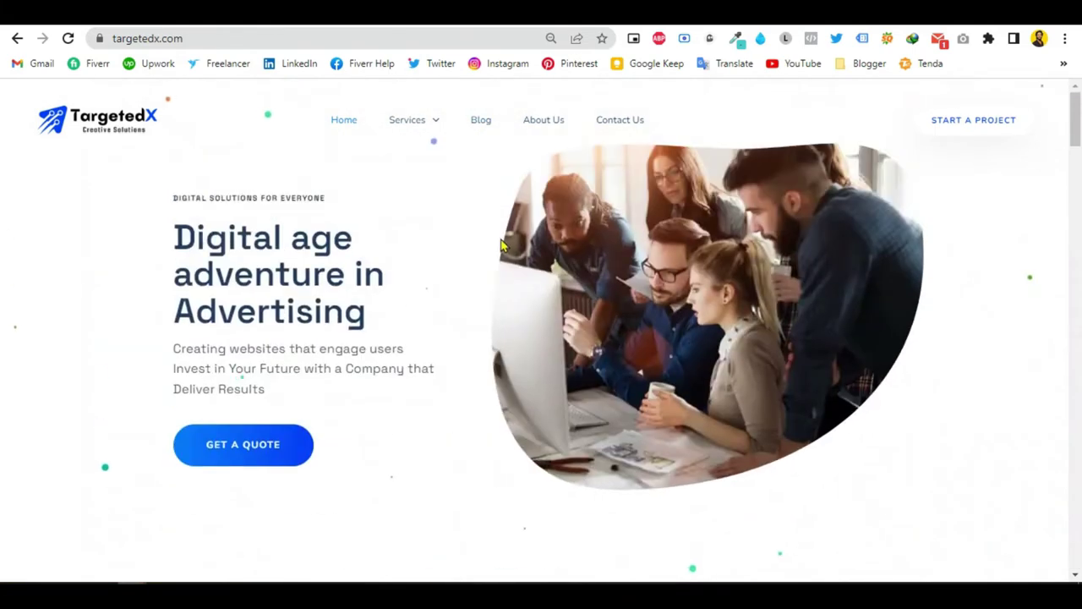
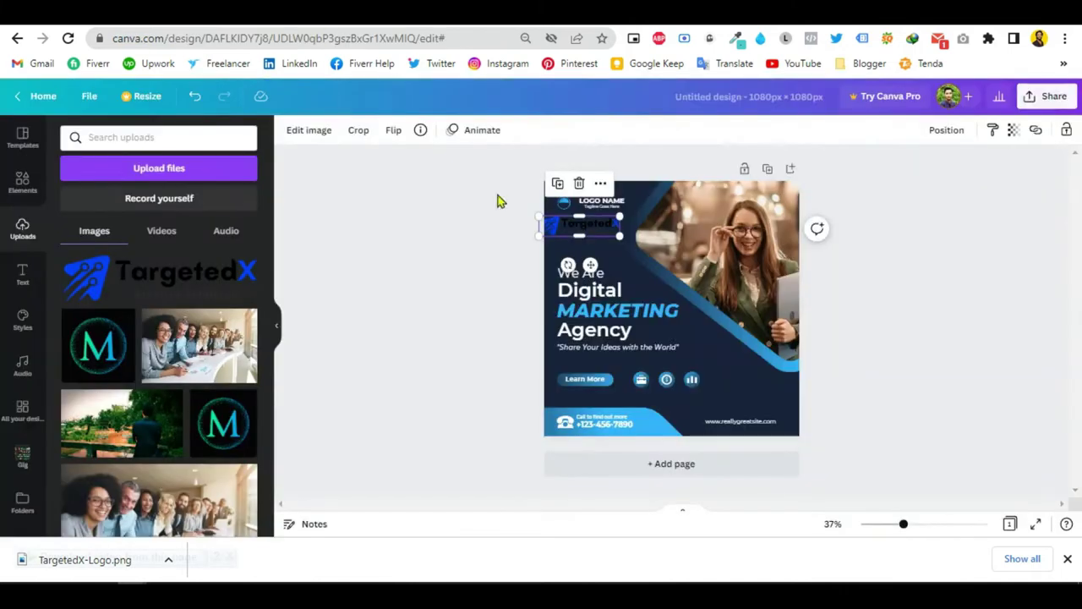
click(779, 403)
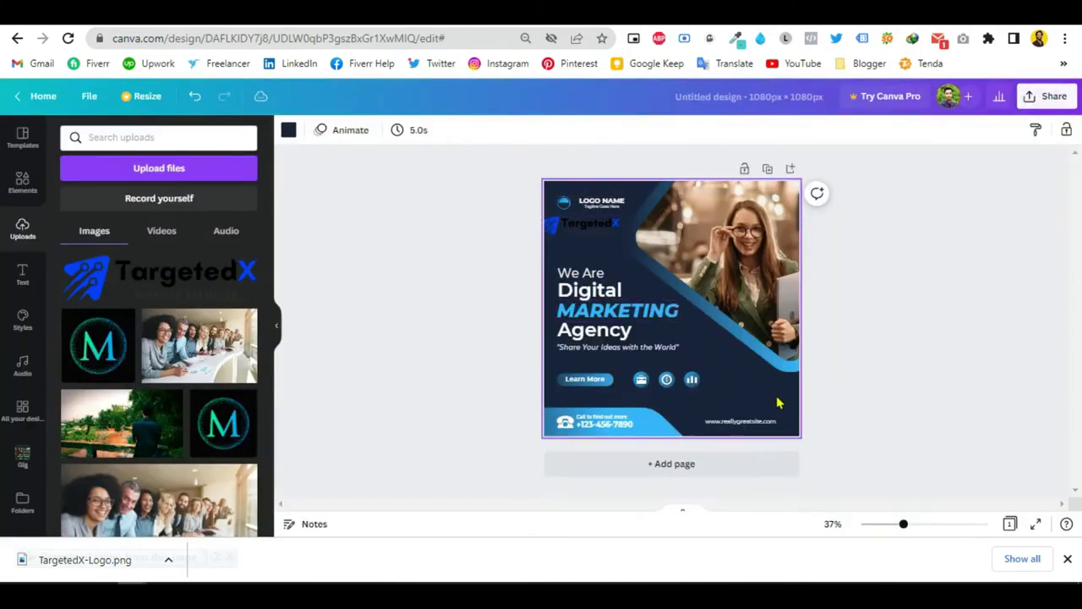
click(289, 131)
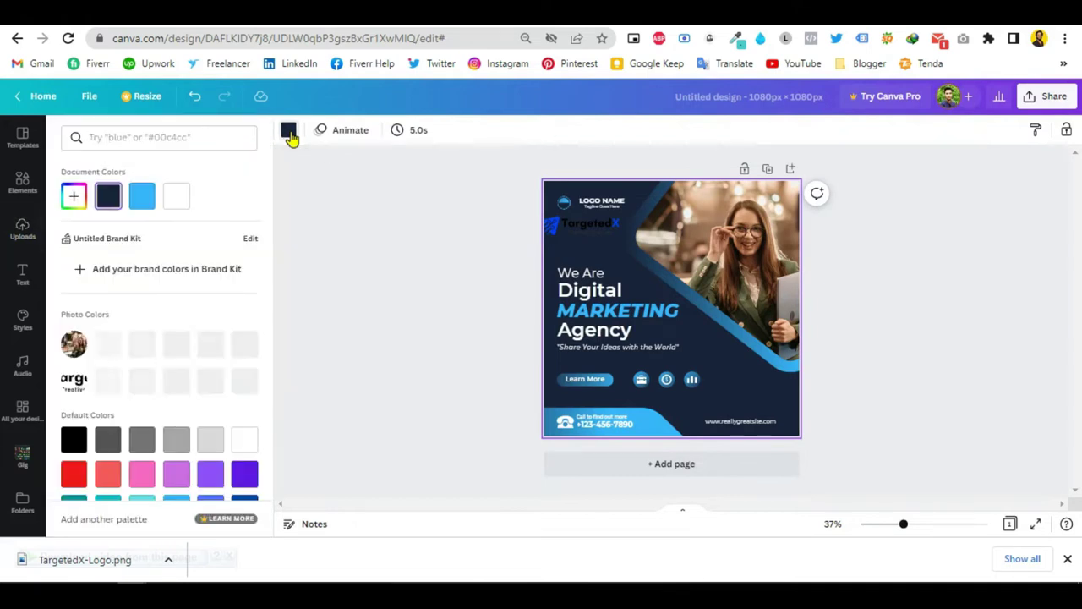
click(176, 344)
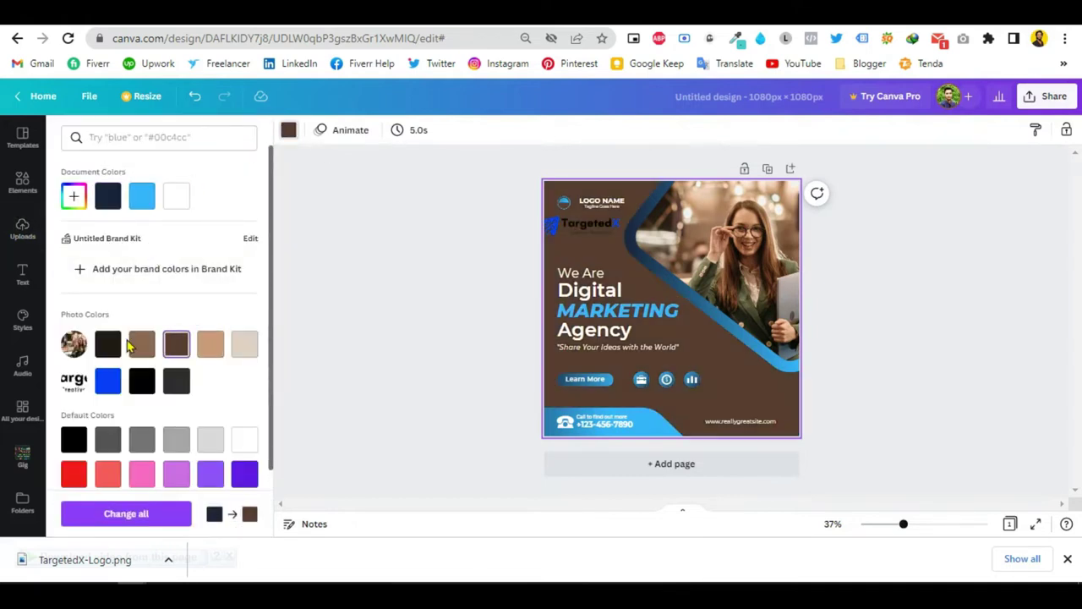
Step: Switch to the TargetedX website and sample the pale blue background beside the Facebook Ads section with the page color picker
key(ctrl+Tab)
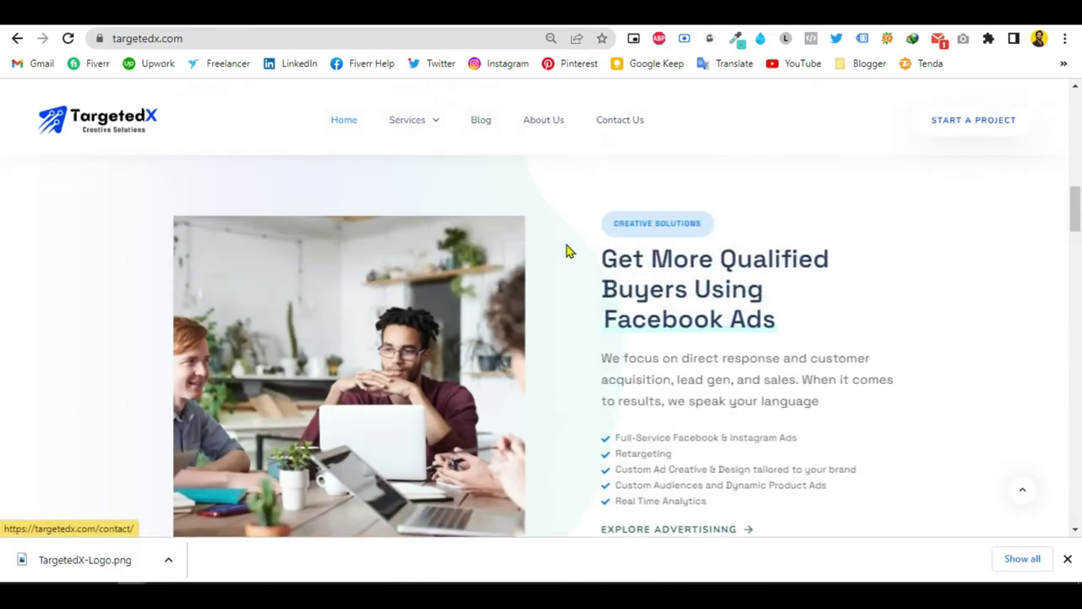
scroll(389, 286, up, 2)
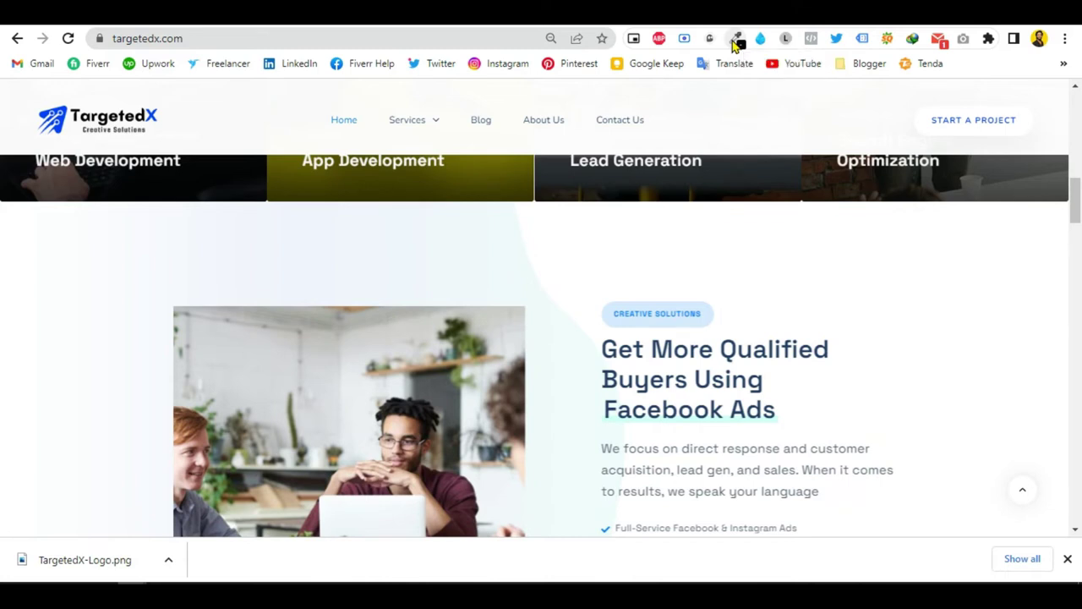
click(735, 43)
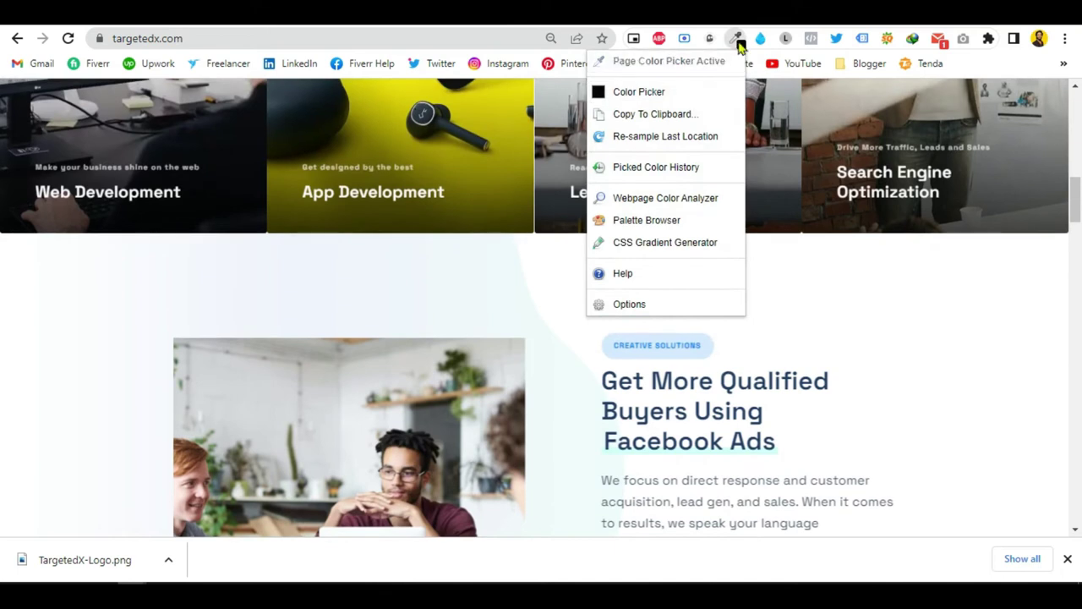
click(488, 285)
click(488, 285)
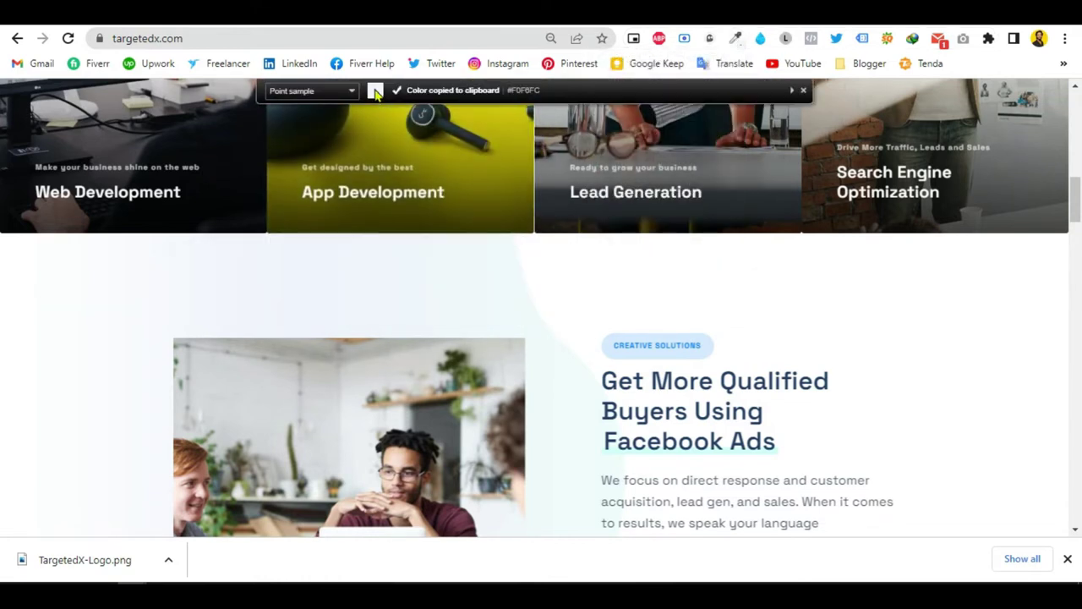
scroll(374, 102, down, 1)
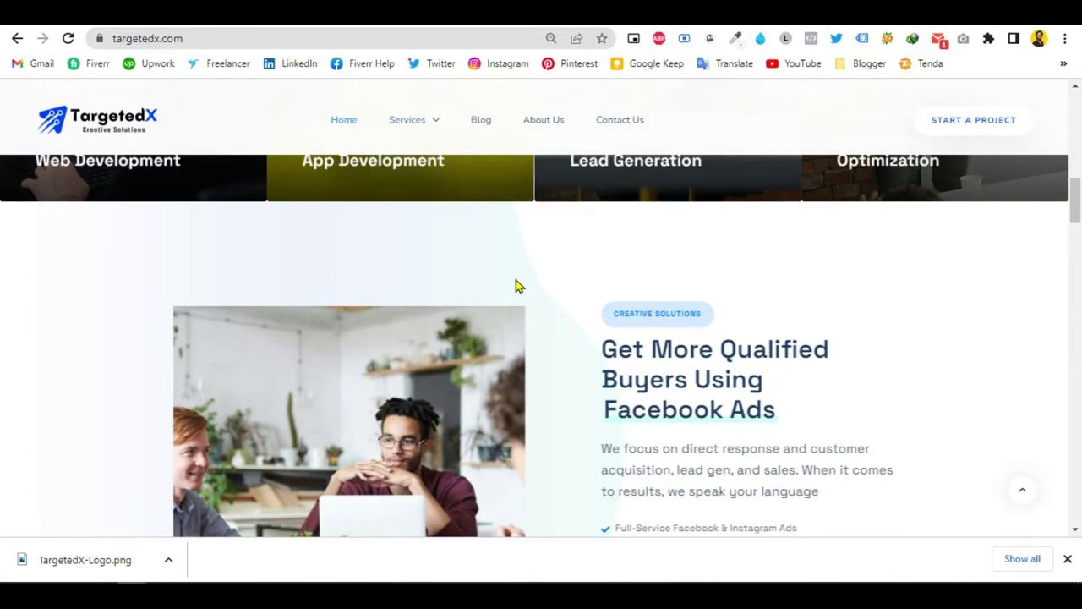
Step: Switch back to the Canva design and set the page background to the copied pale blue color code
click(314, 30)
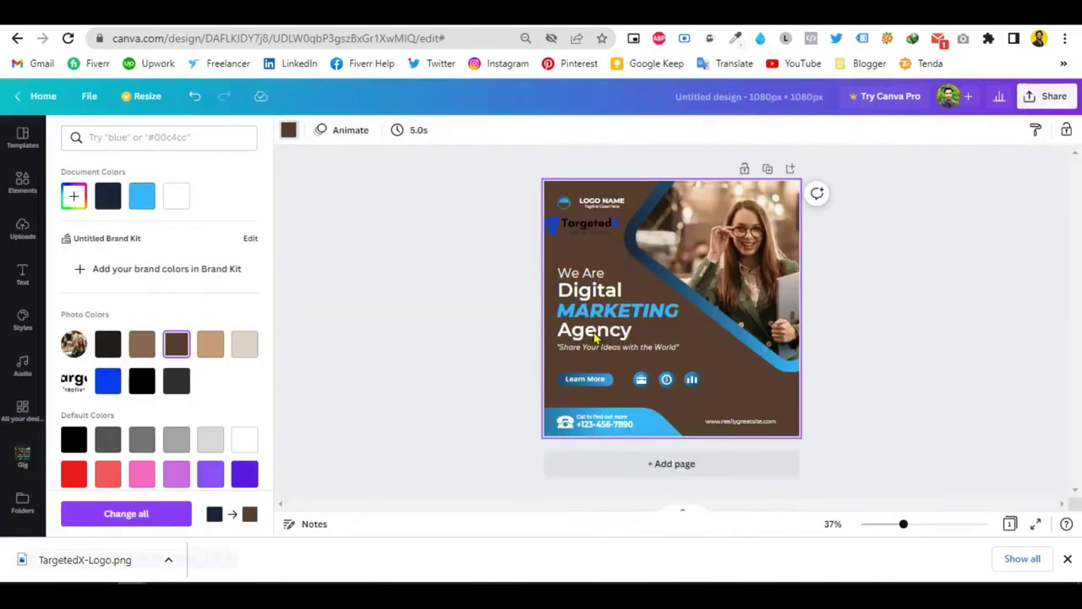
click(291, 133)
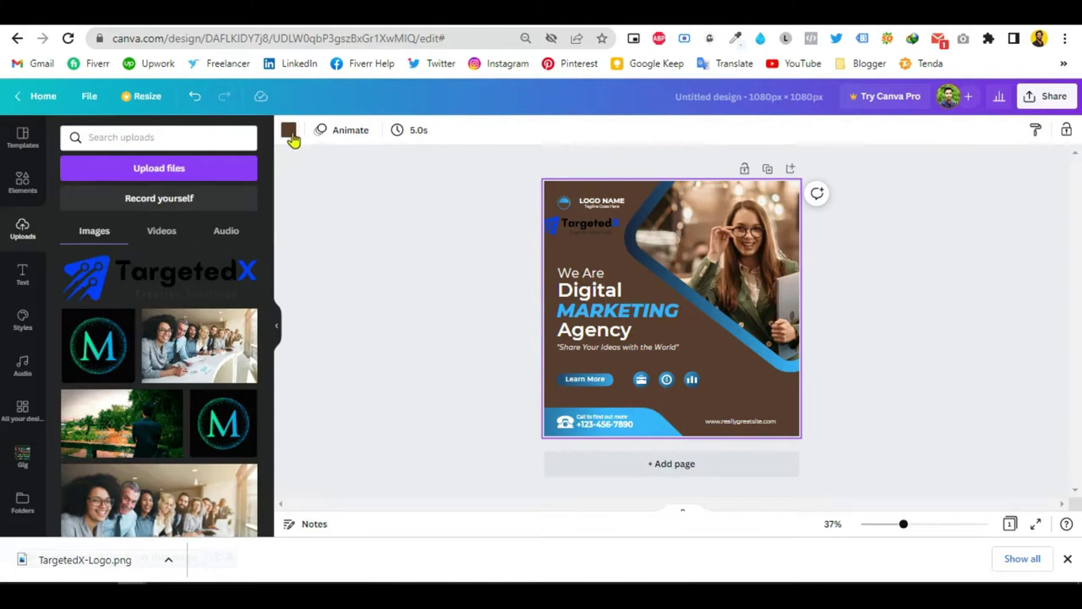
click(289, 133)
click(78, 202)
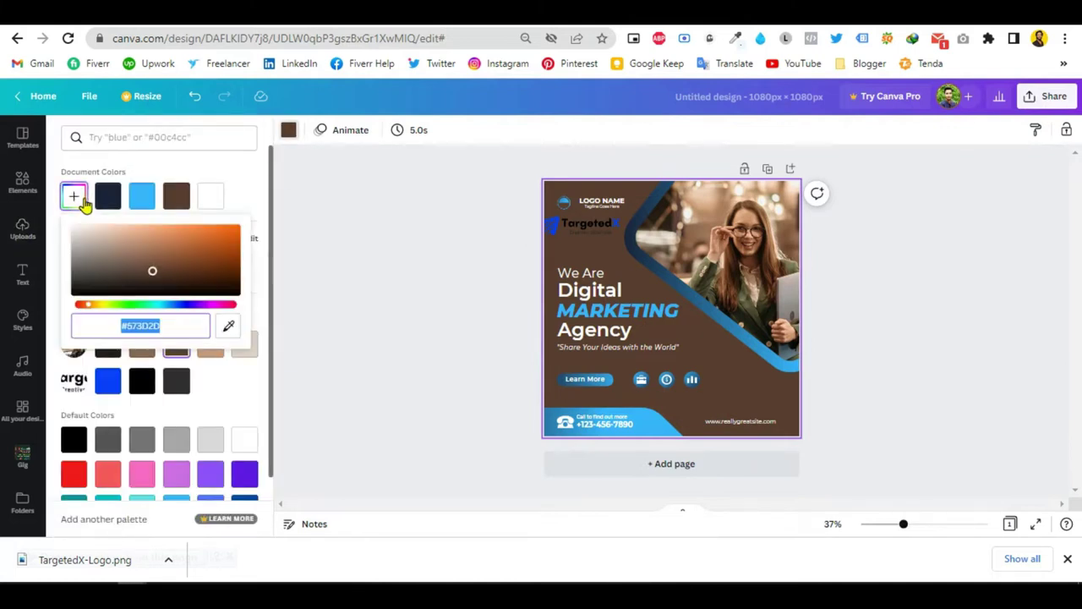
right_click(143, 326)
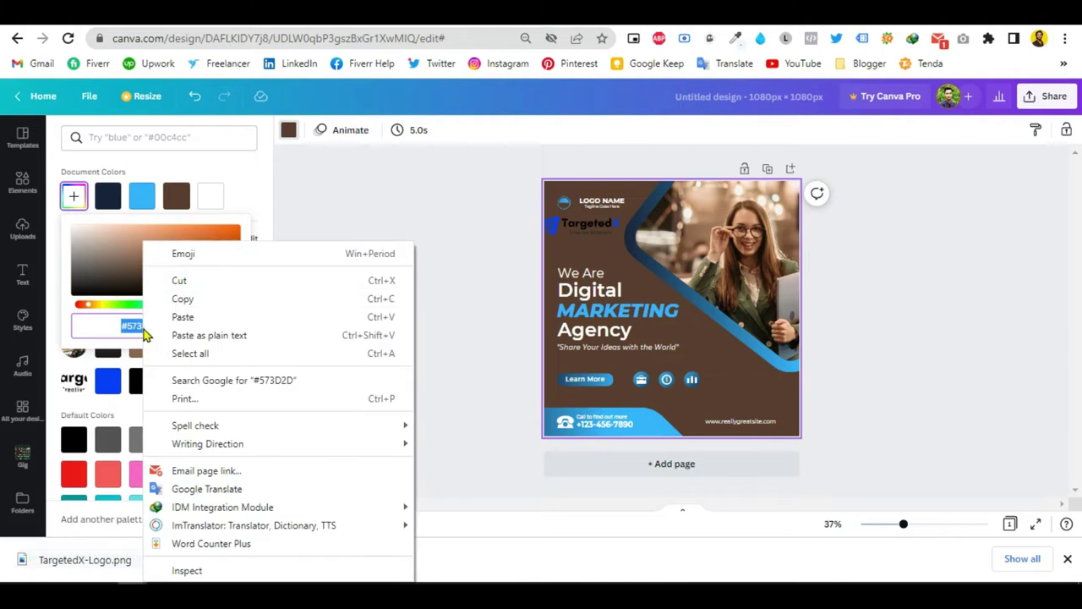
click(174, 317)
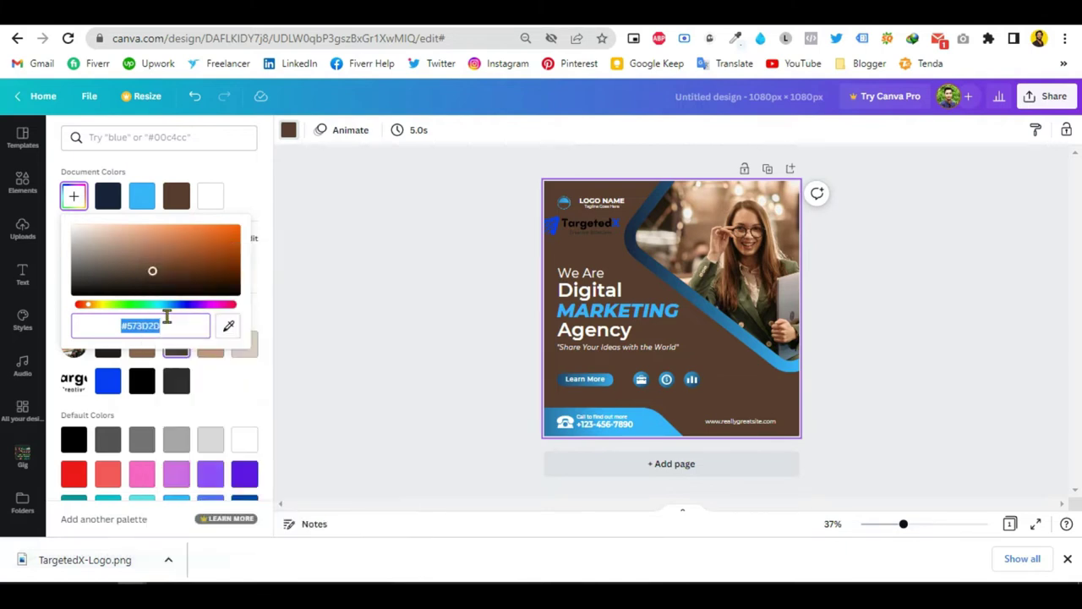
key(Escape)
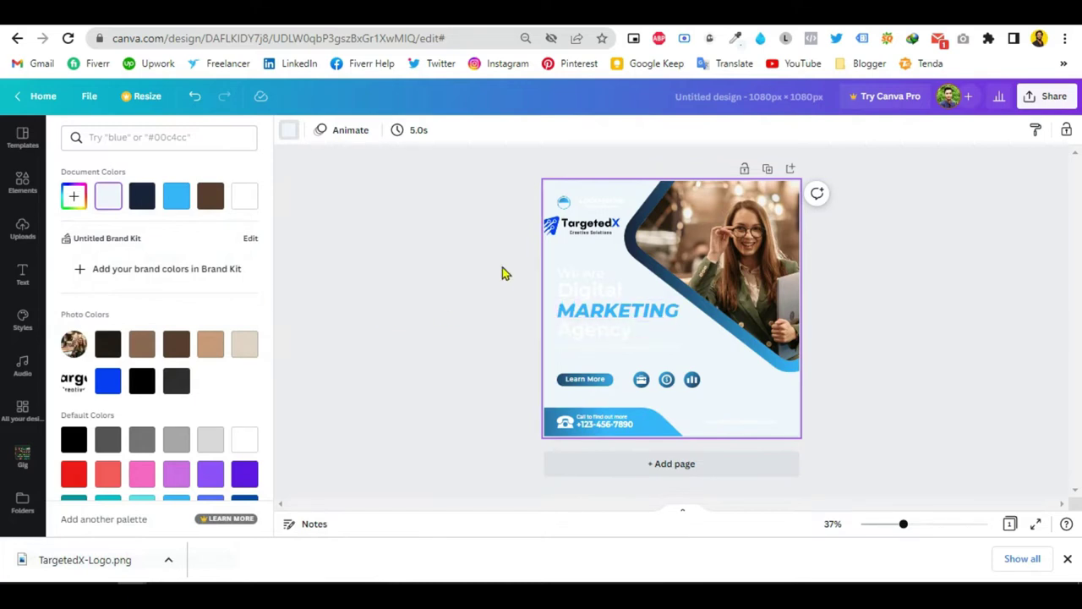
click(493, 269)
Step: Move the TargetedX logo aside and delete the template's placeholder logo icon, logo name and tagline
click(580, 237)
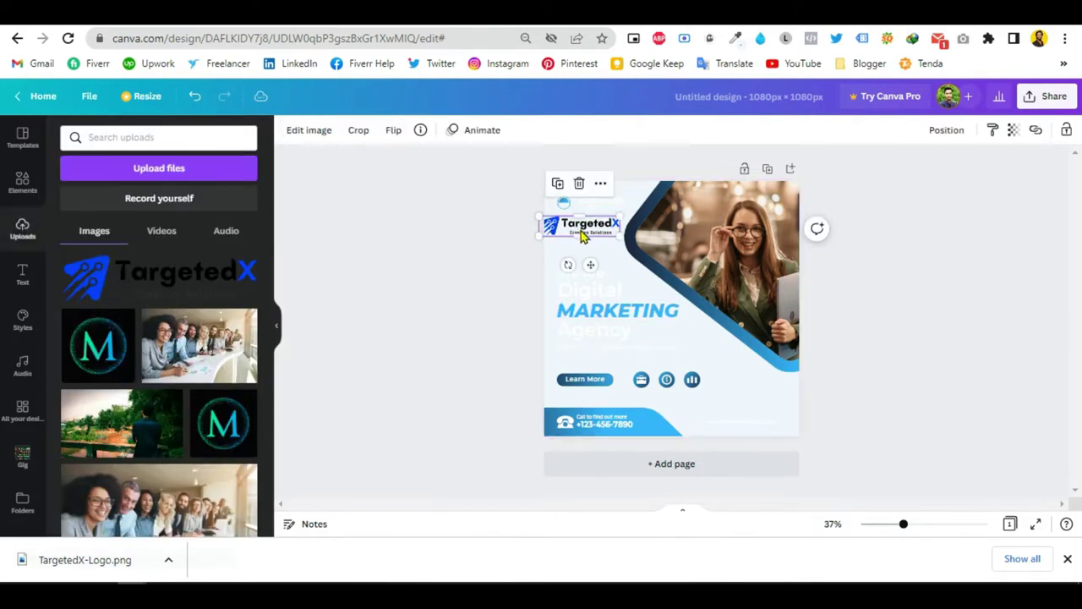
mouse_move(580, 234)
mouse_down()
mouse_move(590, 211)
mouse_move(591, 231)
mouse_up()
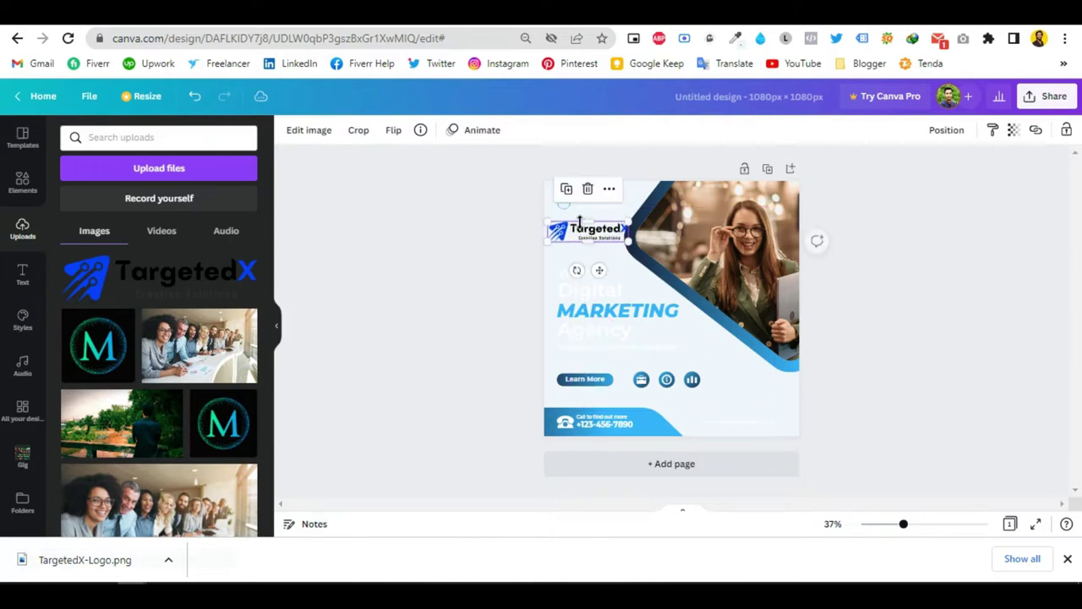
mouse_move(596, 234)
mouse_down()
mouse_move(595, 209)
mouse_move(601, 240)
mouse_up()
click(527, 215)
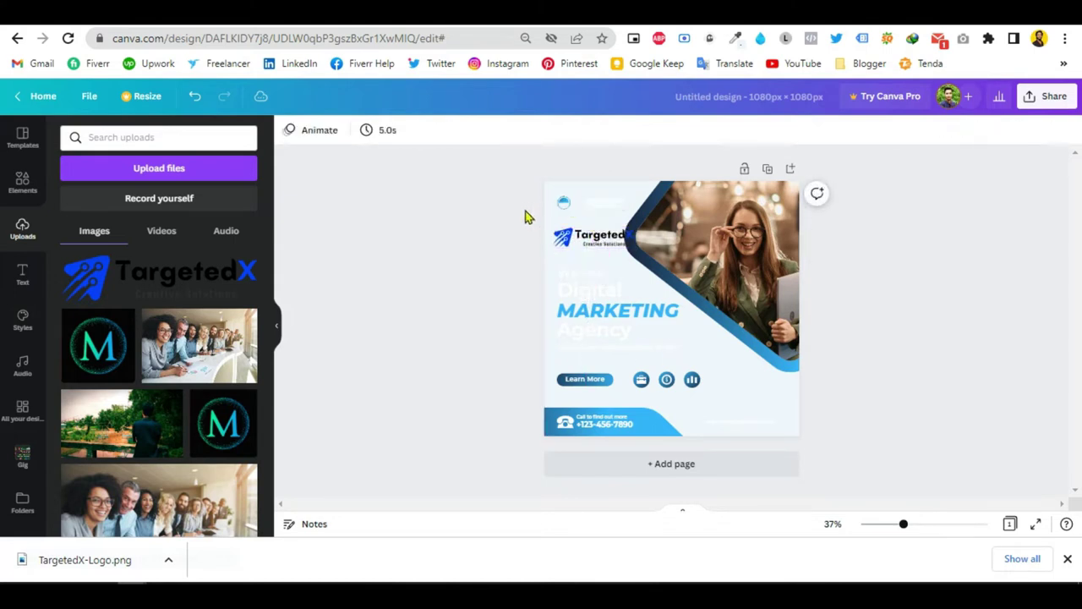
click(590, 211)
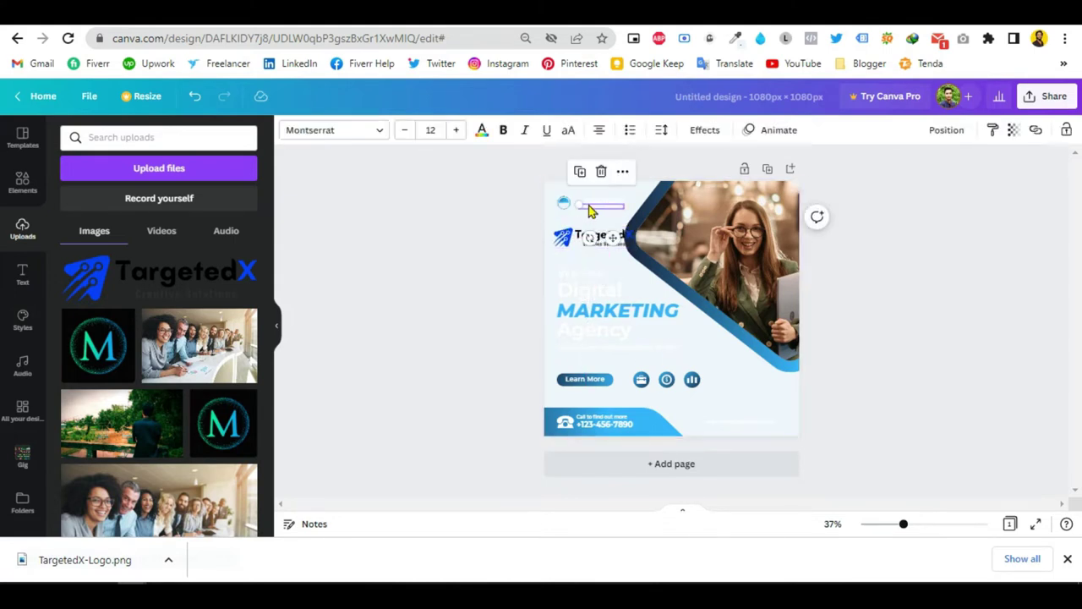
click(592, 206)
click(592, 203)
click(596, 199)
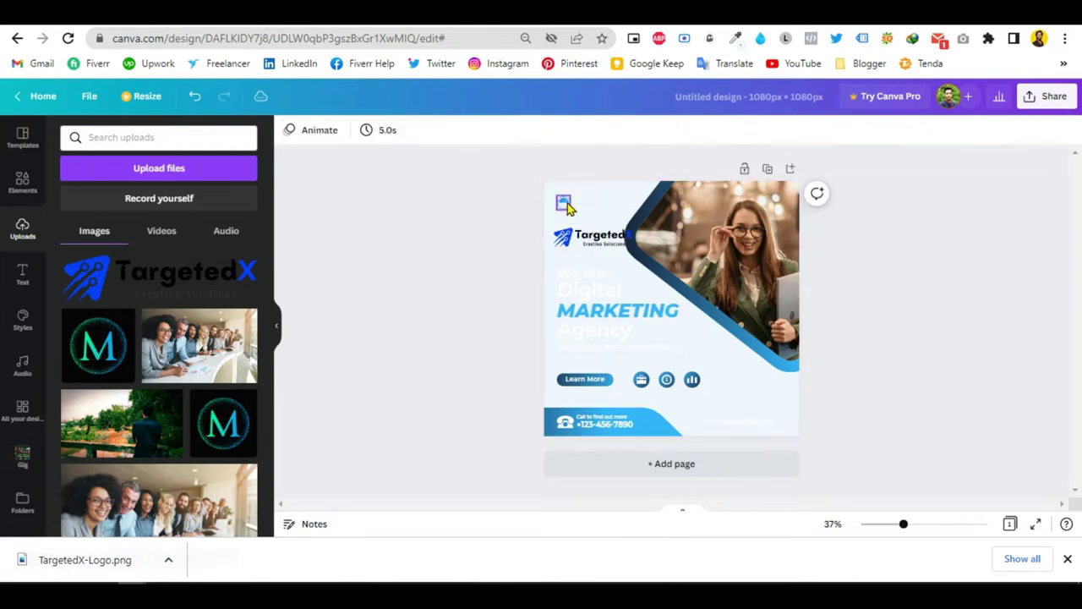
click(564, 205)
Step: Place the TargetedX logo in the upper-left corner of the post, where the placeholder logo was
click(563, 242)
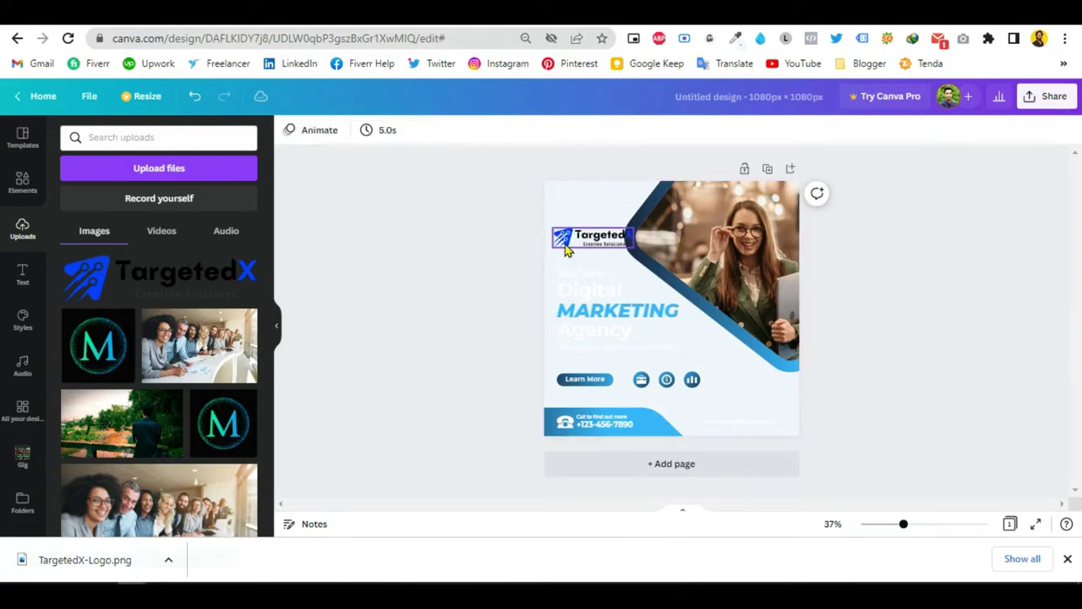
drag(584, 240, 584, 201)
click(503, 208)
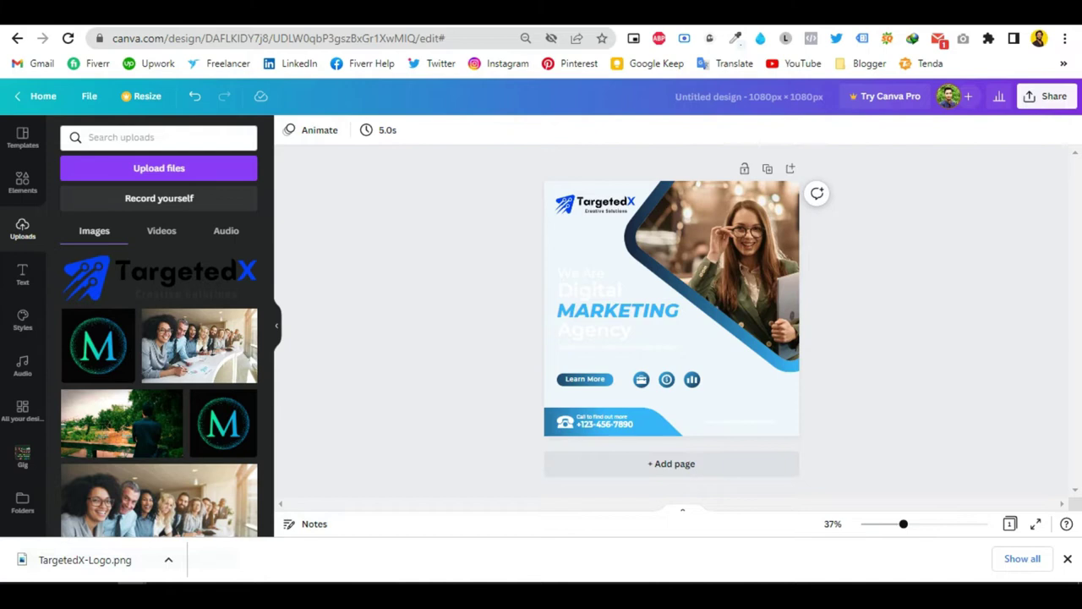
Step: Switch to the TargetedX home page and copy the "DIGITAL SOLUTIONS FOR EVERYONE" line above the main headline
click(584, 245)
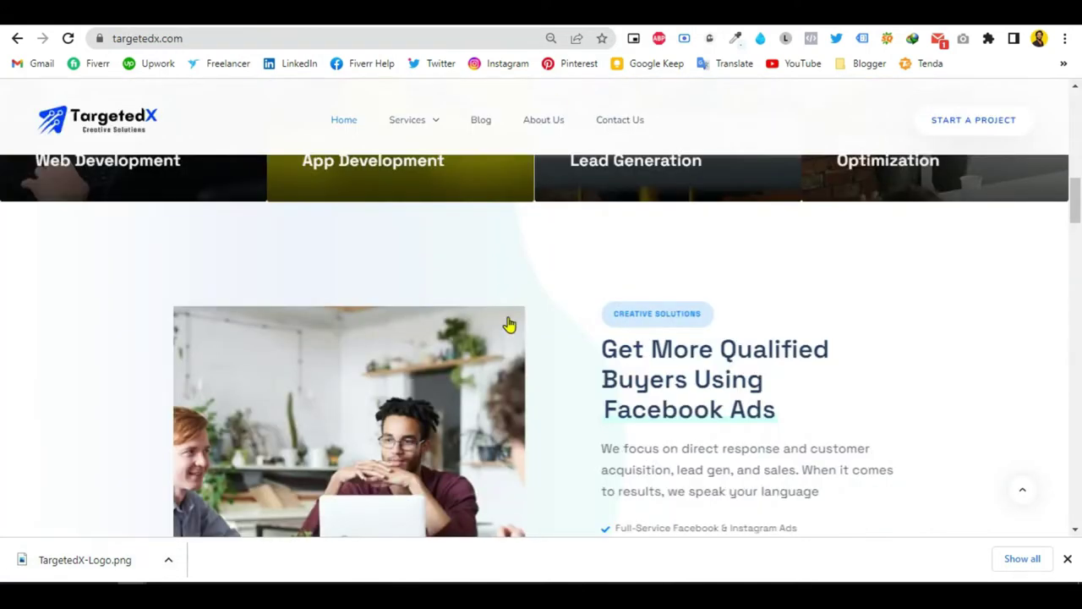
scroll(510, 326, up, 4)
scroll(510, 326, down, 3)
scroll(509, 328, up, 10)
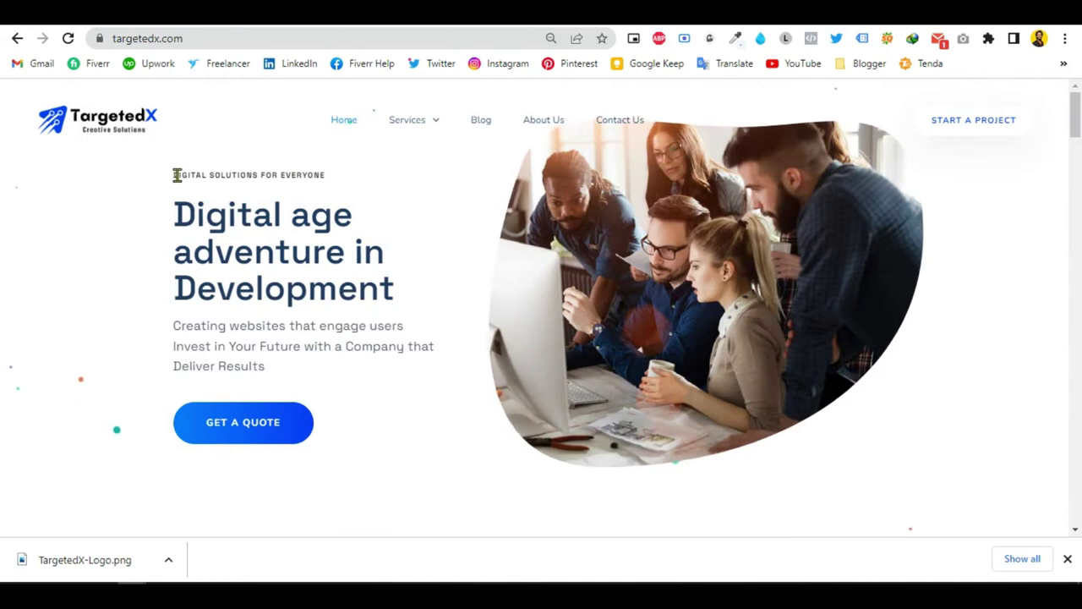
drag(175, 175, 324, 175)
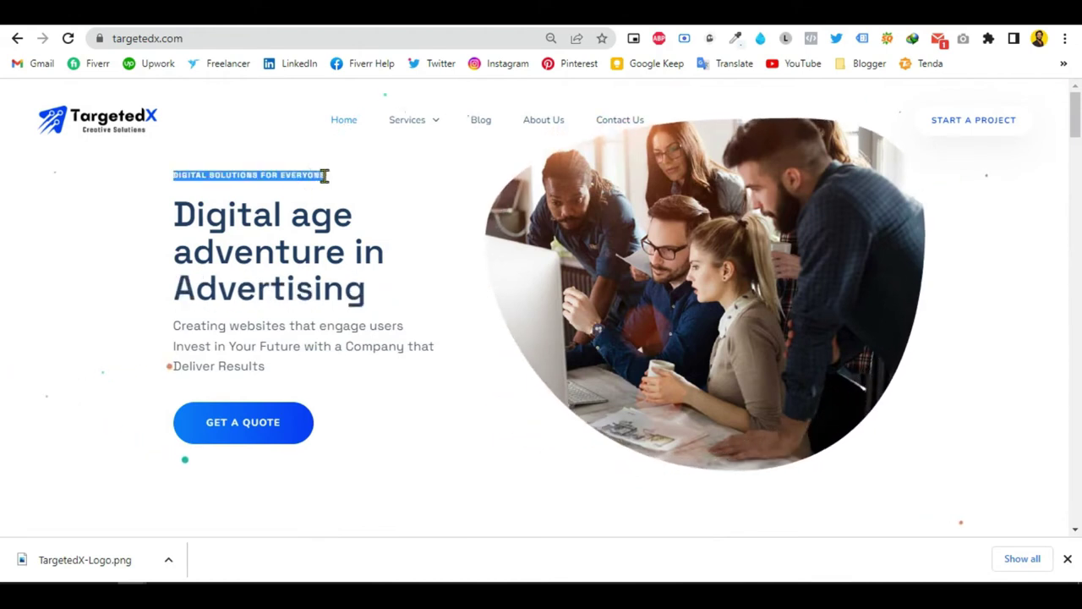
right_click(319, 178)
click(360, 190)
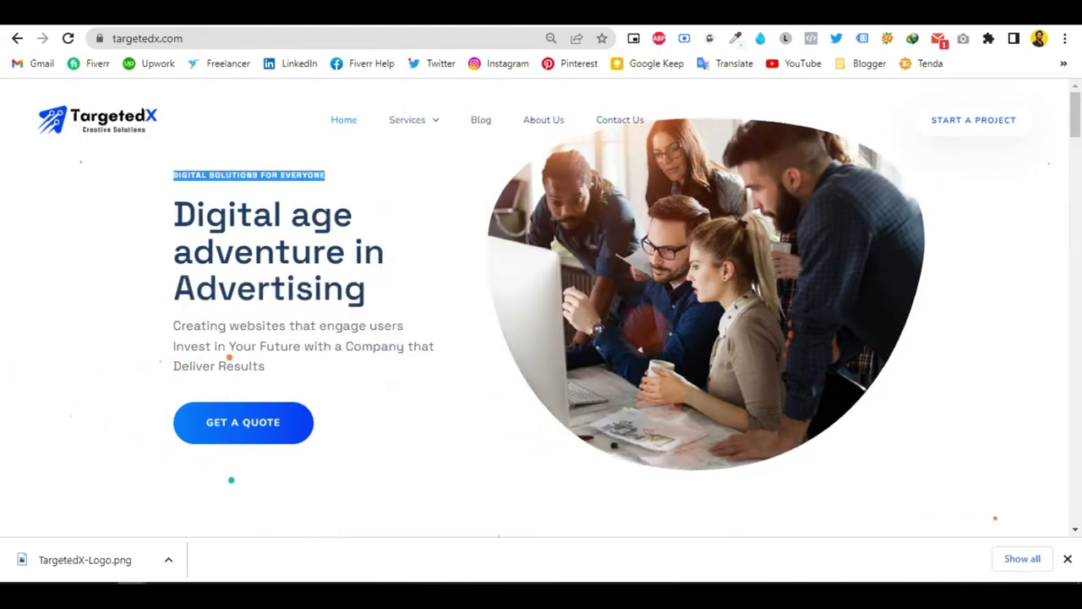
Step: In the Canva design, move the "We Are" text below the logo and replace it with "DIGITAL SOLUTIONS FOR EVERYONE"
key(ctrl+Tab)
drag(592, 283, 586, 240)
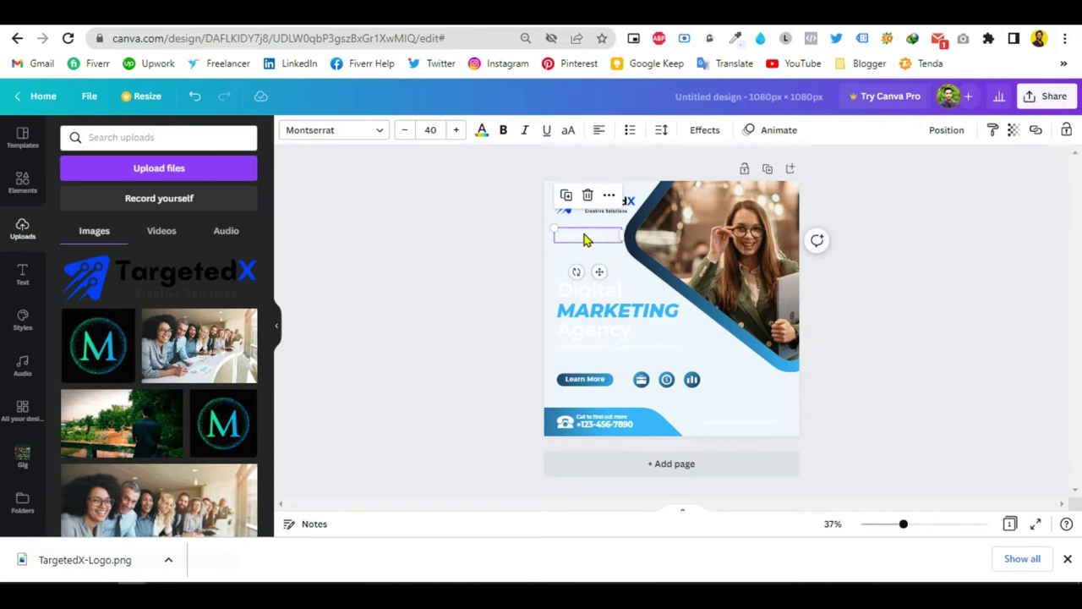
double_click(585, 238)
text(We are)
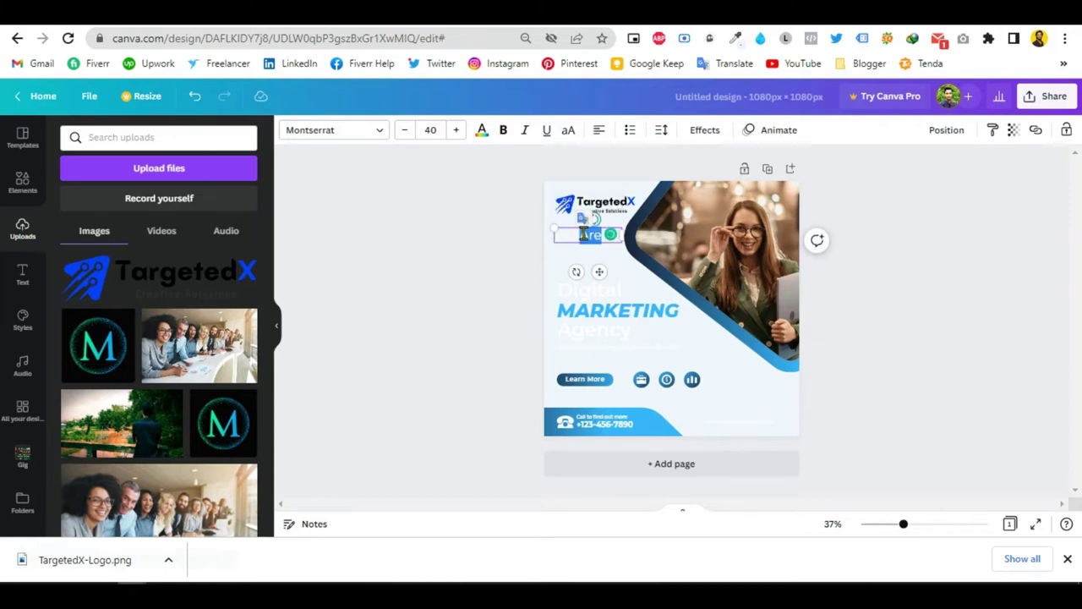
triple_click(583, 234)
right_click(584, 234)
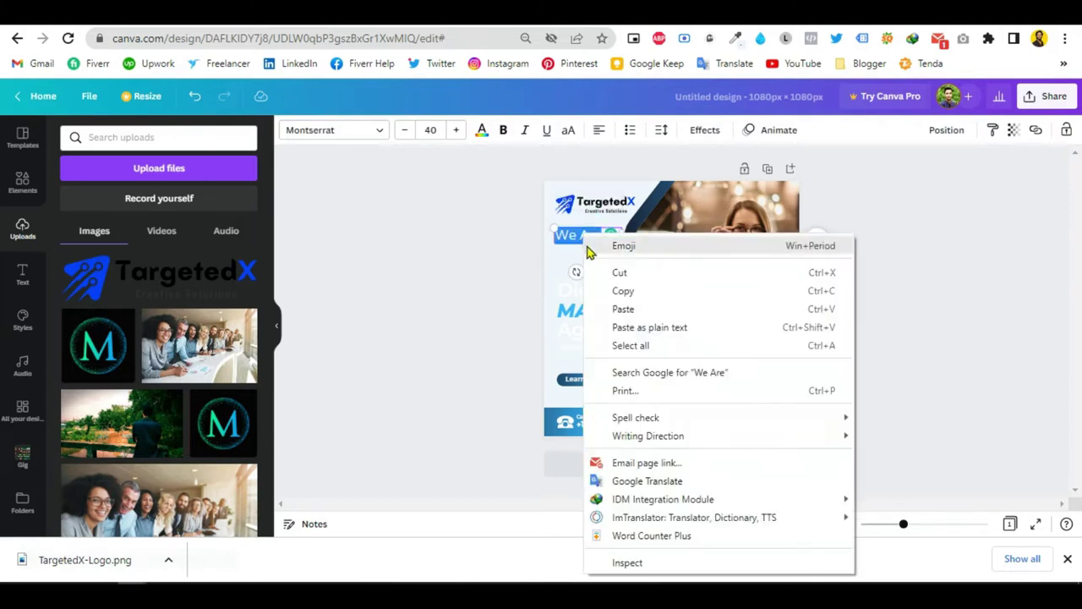
click(640, 324)
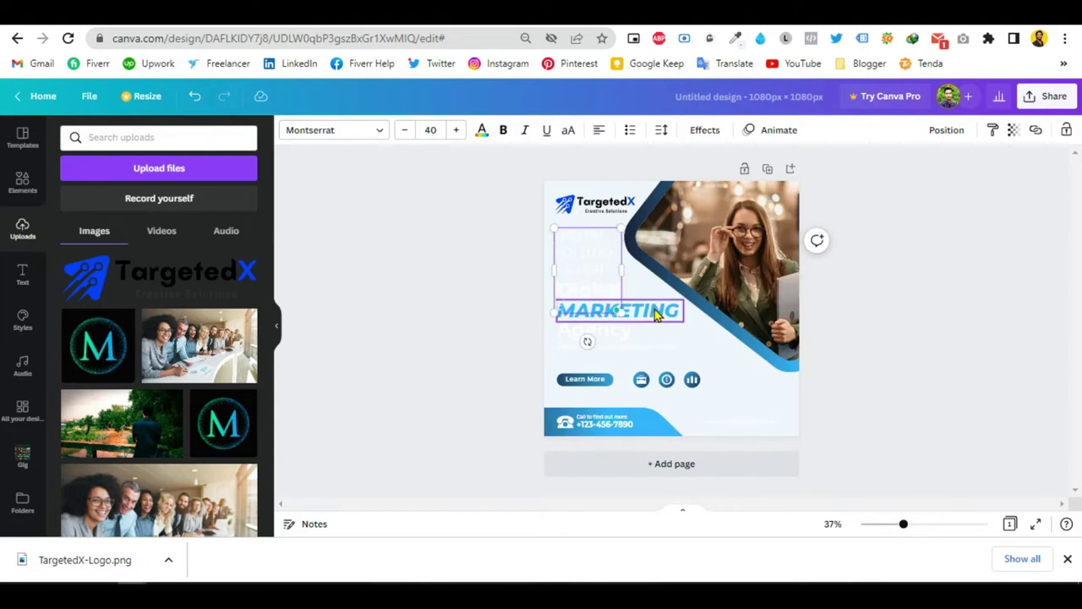
Step: Color the tagline below the logo dark navy and resize its text box to two lines at font size 22.8
click(482, 131)
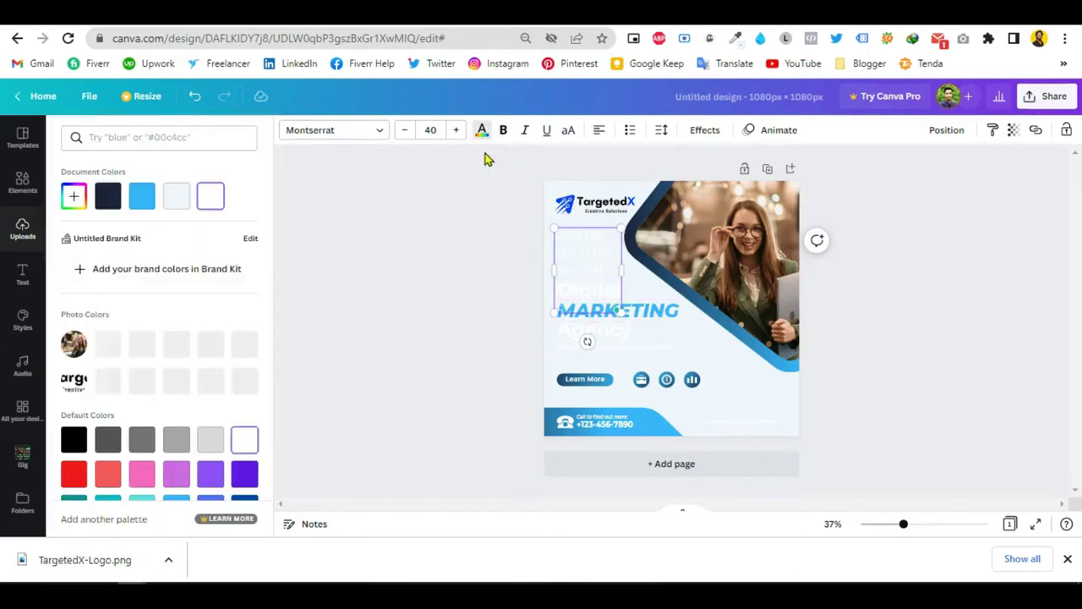
click(109, 197)
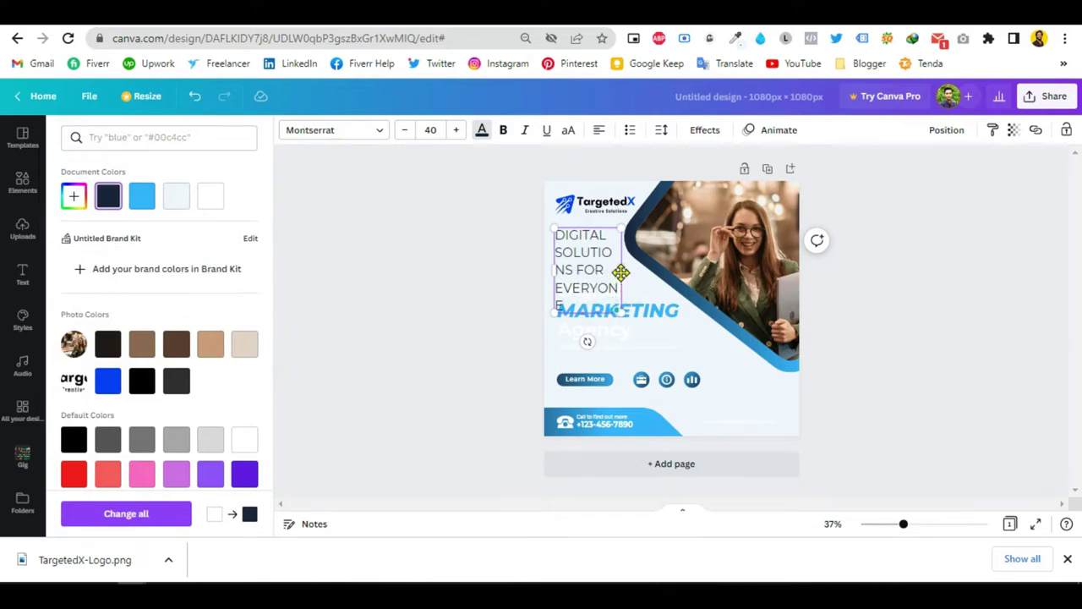
drag(621, 268, 703, 259)
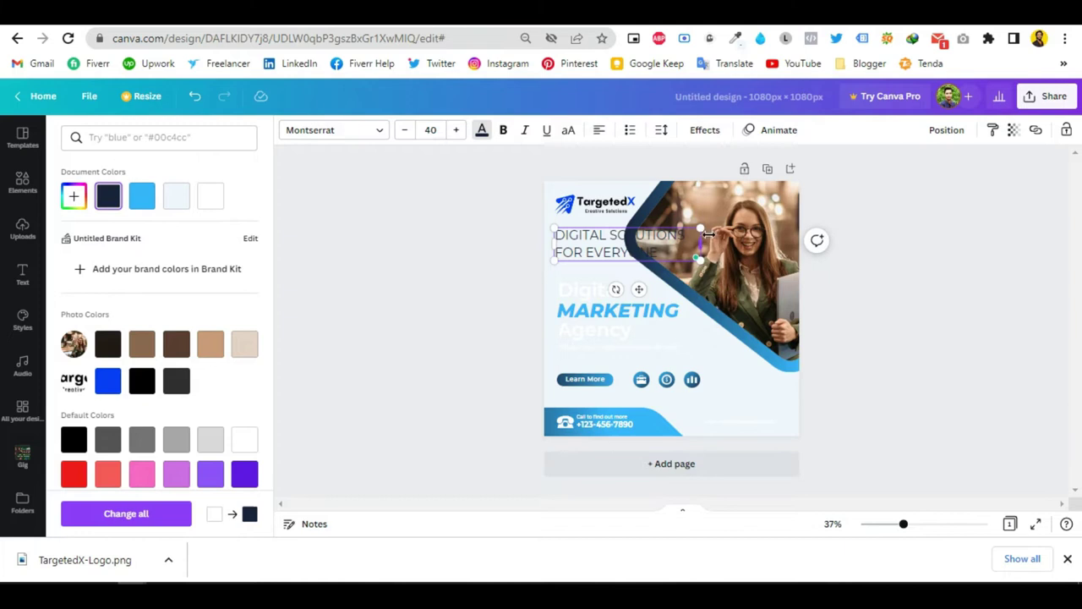
drag(689, 231, 582, 234)
click(486, 248)
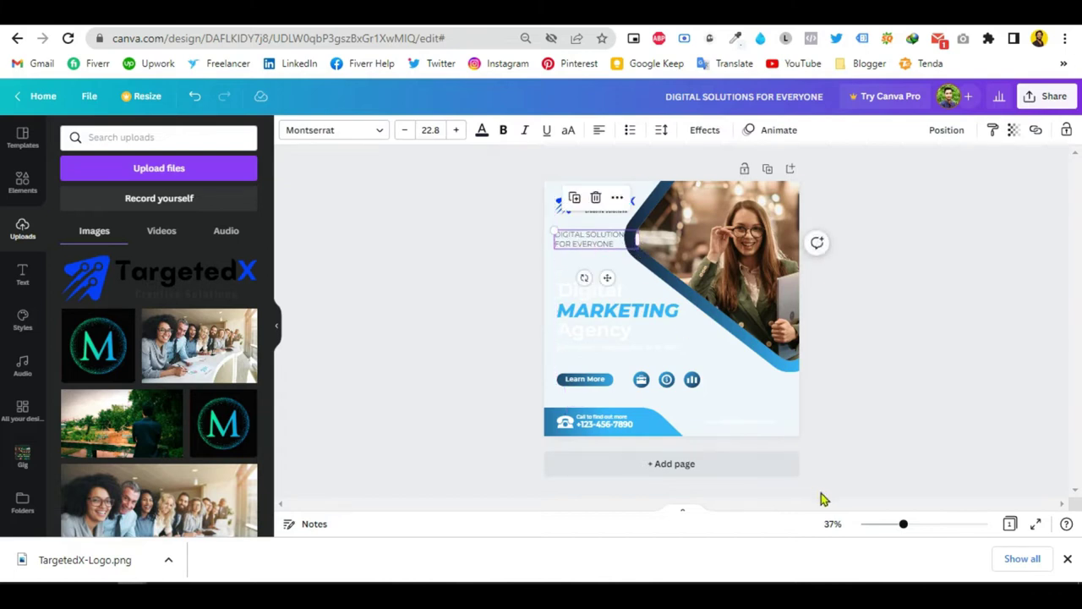
Step: Scale down the tagline's text box and the angled photo frame slightly so the frame no longer crowds the tagline
drag(903, 527, 908, 526)
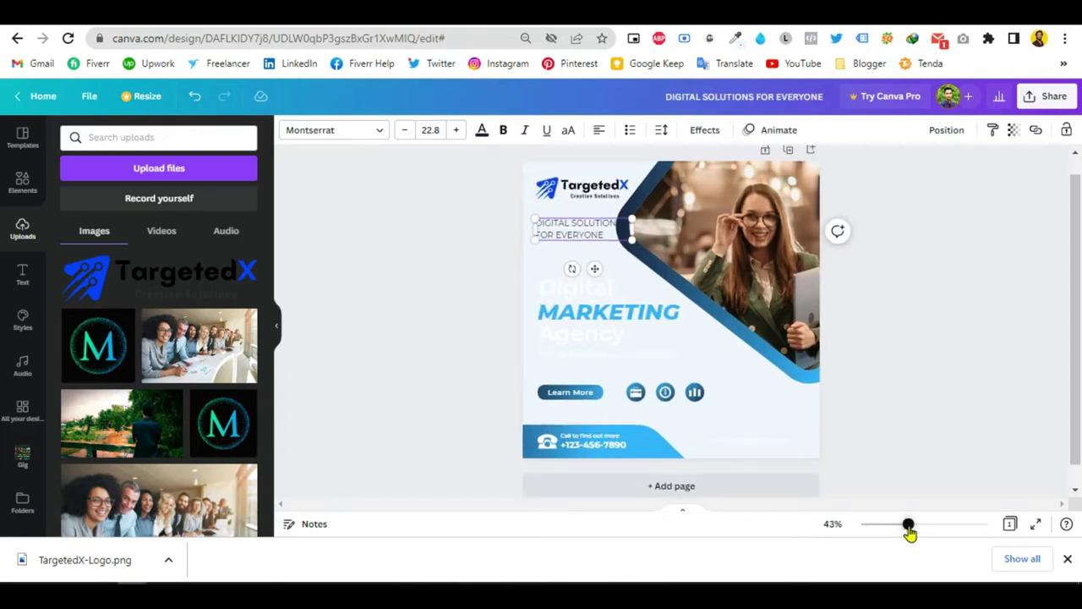
drag(632, 242, 620, 237)
click(721, 316)
drag(819, 369, 814, 381)
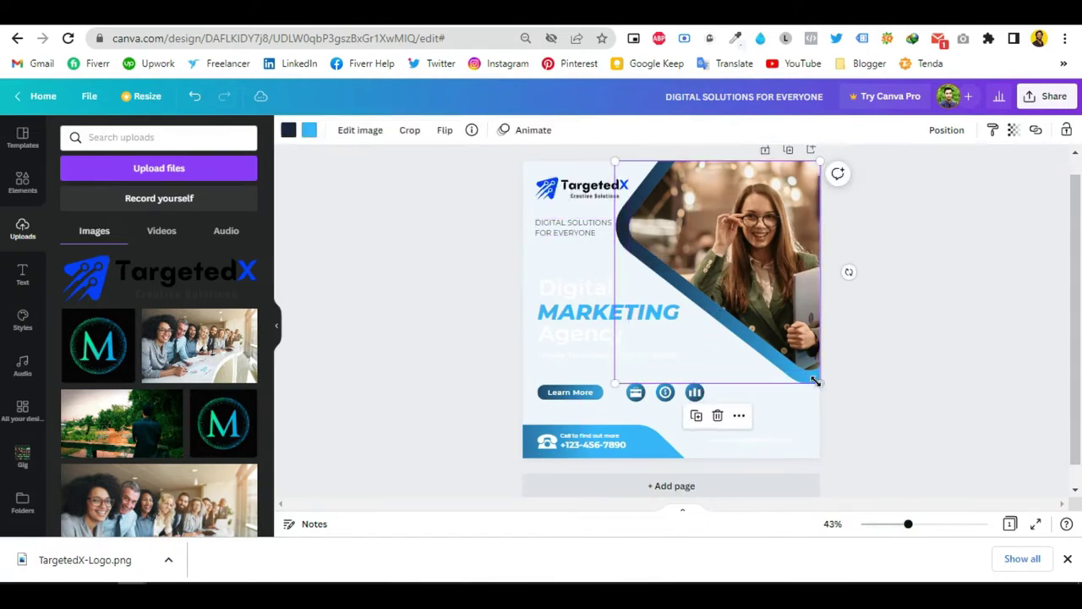
drag(618, 381, 622, 376)
click(453, 292)
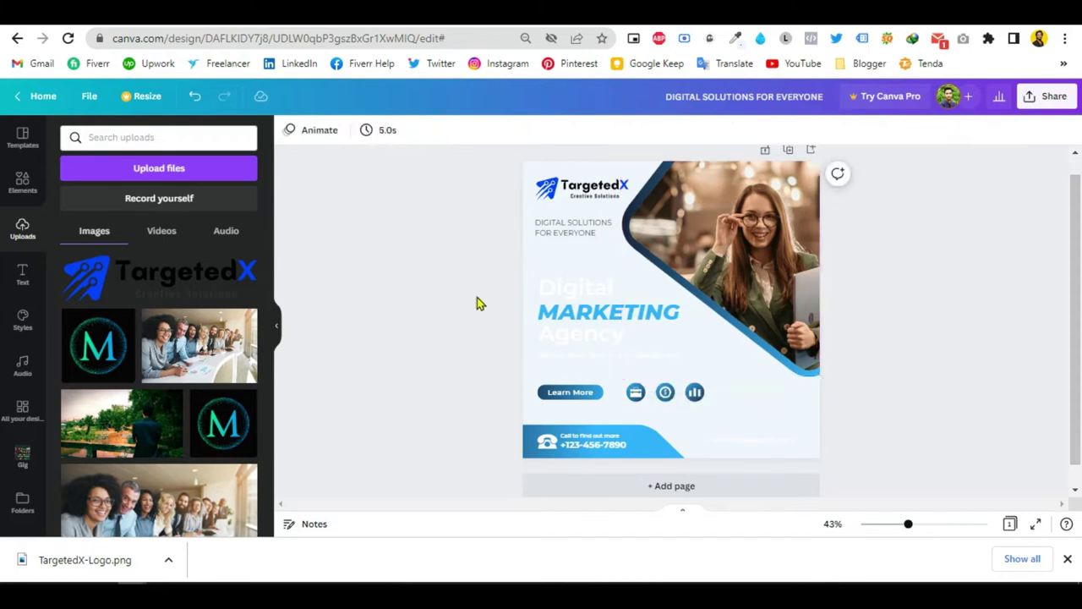
Step: Resize the "DIGITAL SOLUTIONS FOR EVERYONE" tagline to font size 21.9 and color it black (#000000)
click(580, 236)
drag(621, 230, 622, 243)
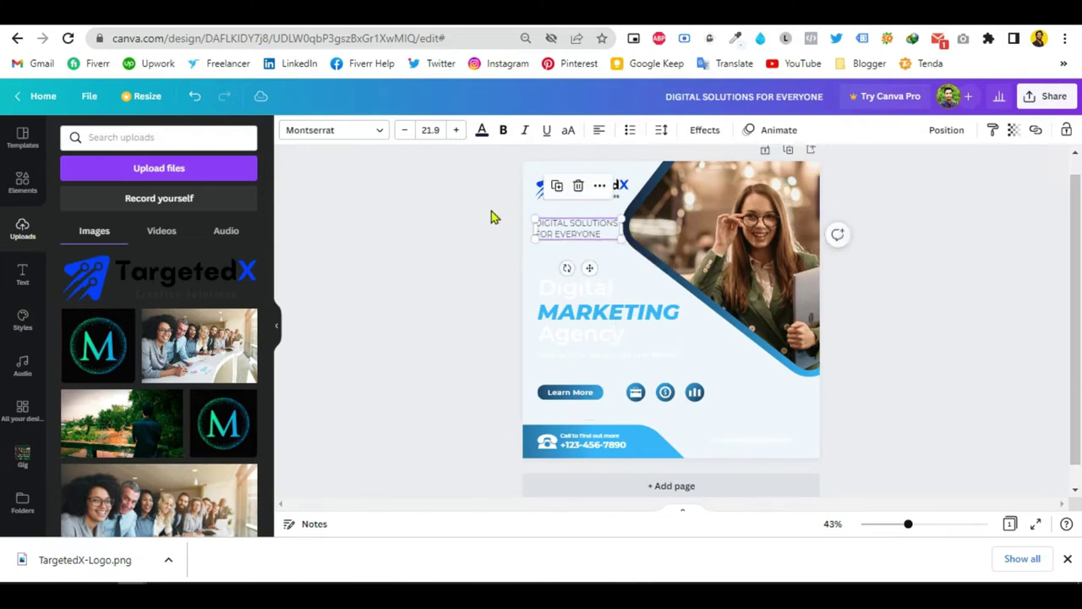
click(495, 218)
click(550, 232)
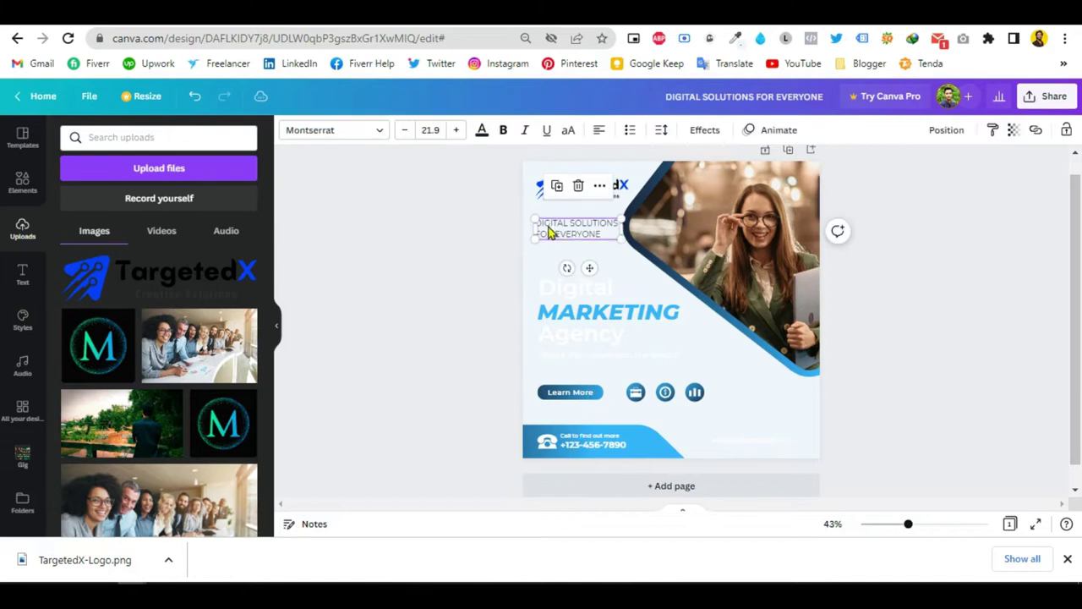
click(482, 132)
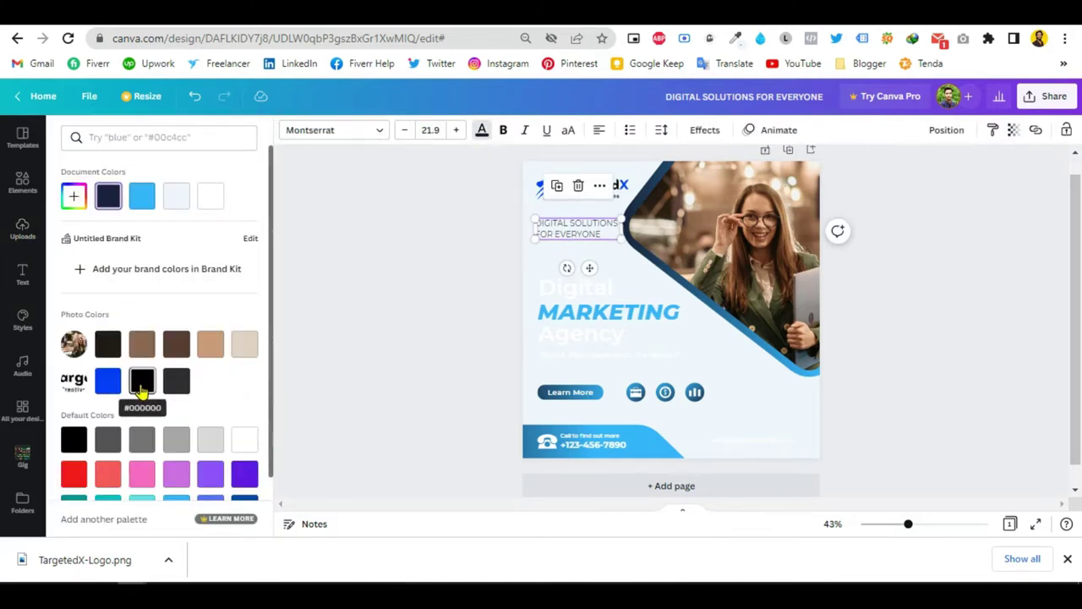
click(142, 385)
click(448, 237)
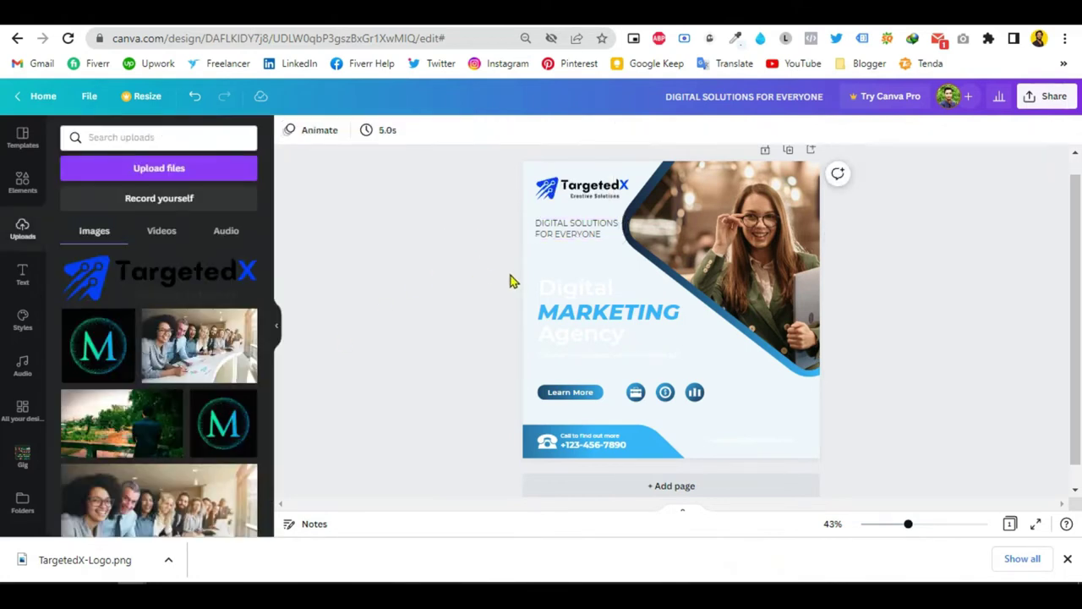
Step: Move the "Digital" headline up directly below the tagline and color it dark navy
drag(567, 290, 561, 258)
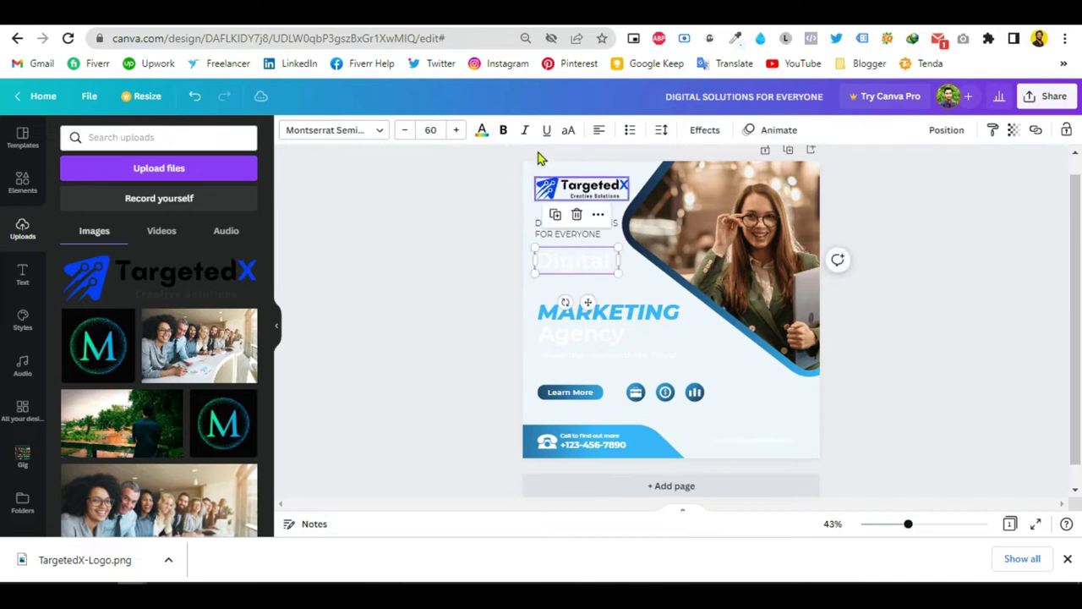
click(481, 130)
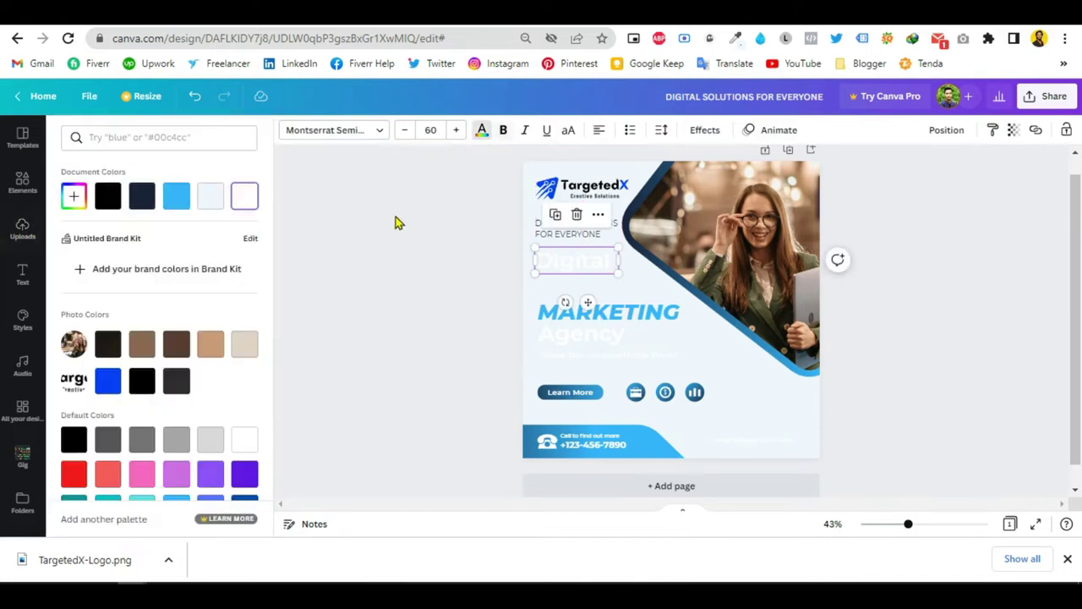
click(142, 198)
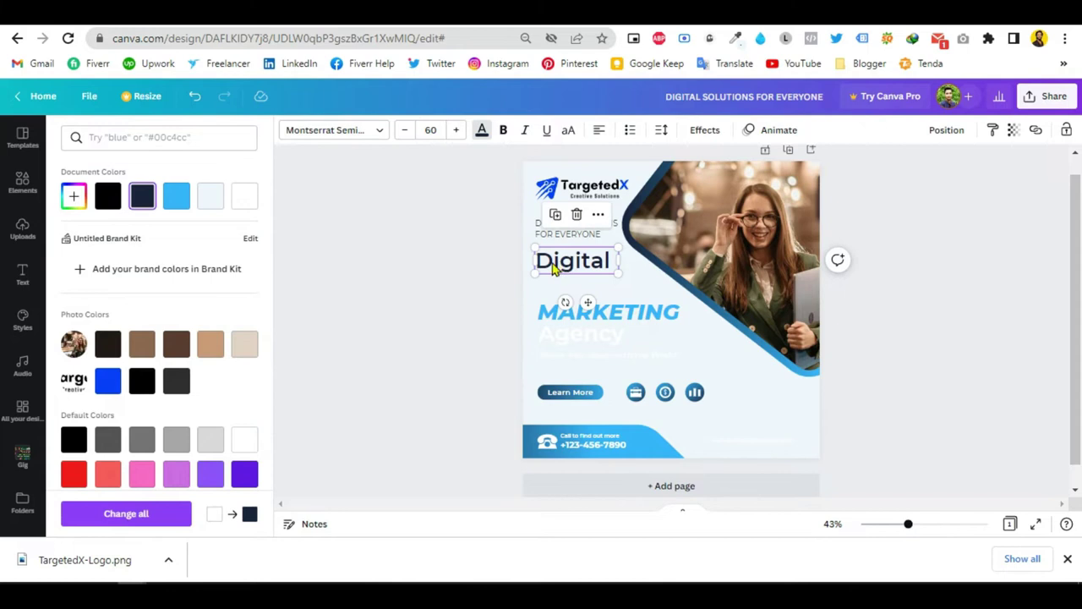
click(485, 244)
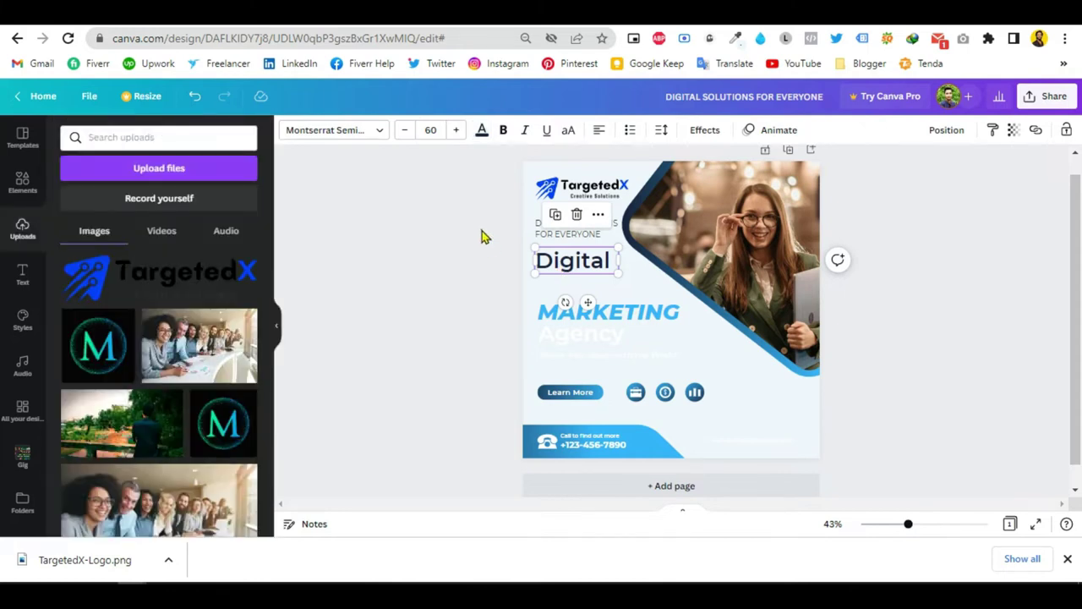
Step: Delete the "MARKETING" text and move "Agency" up beneath "Digital" in dark navy
click(568, 318)
click(611, 267)
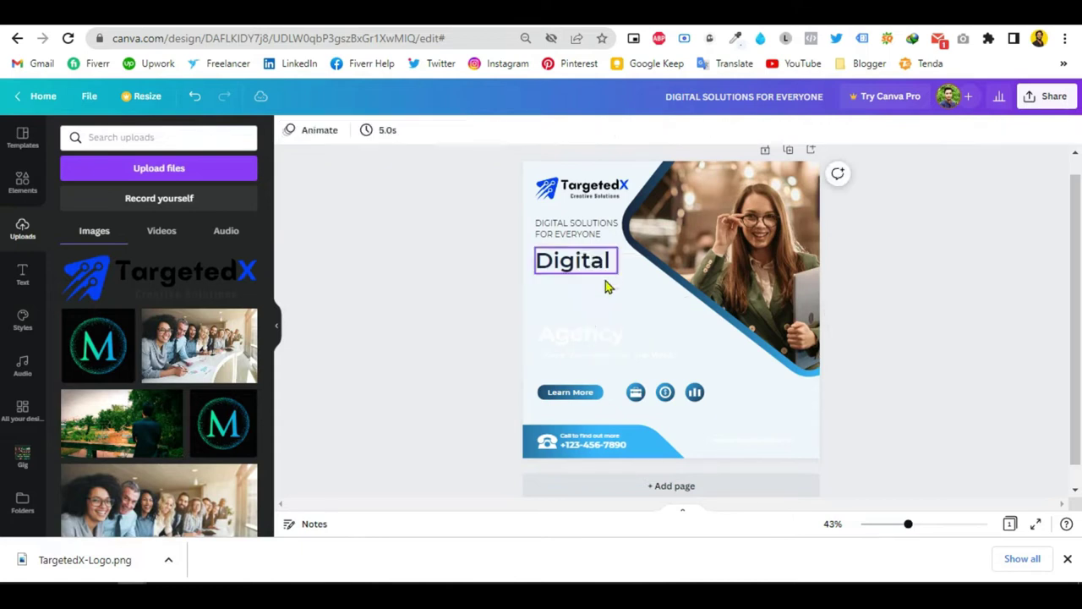
drag(580, 340, 578, 293)
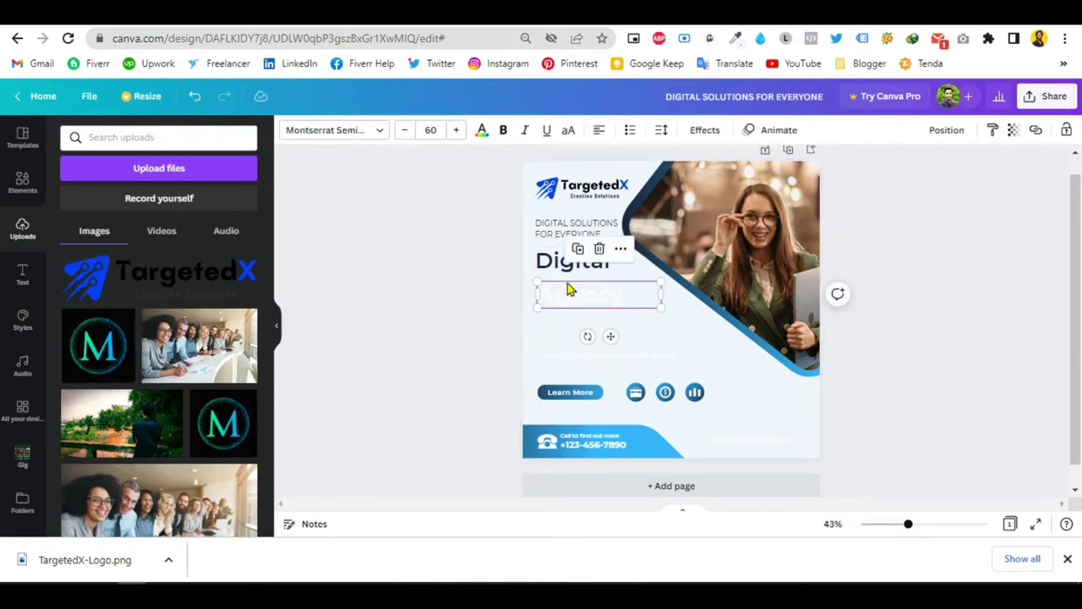
click(480, 140)
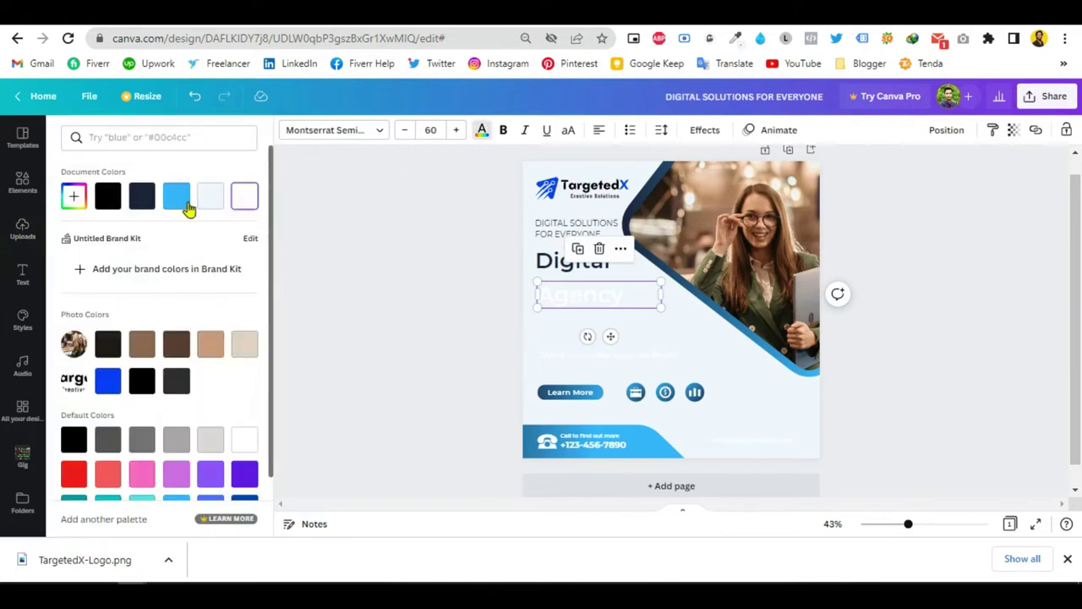
click(141, 203)
click(375, 275)
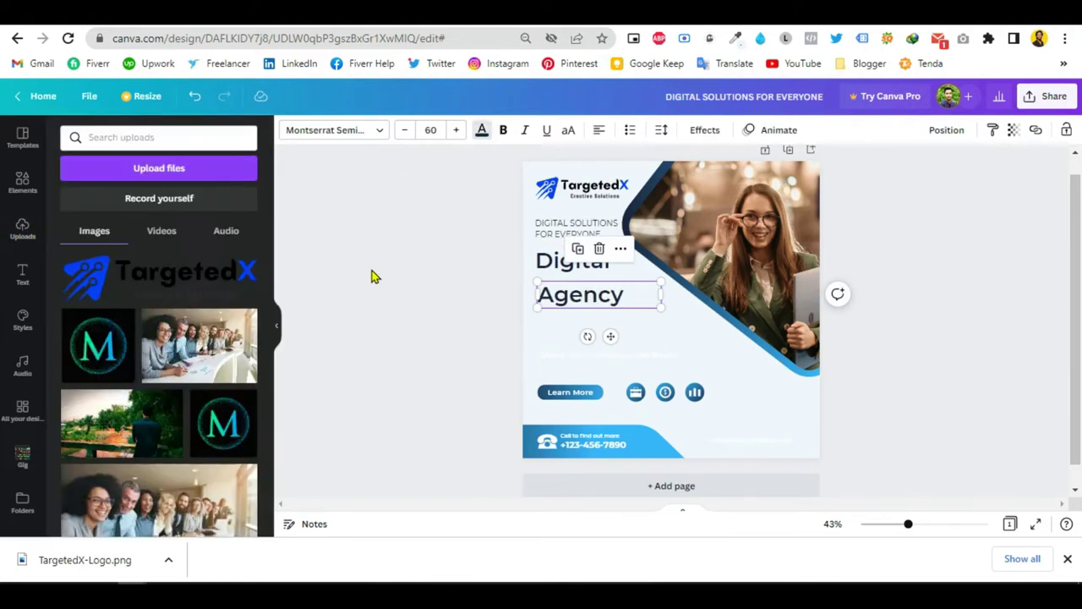
Step: Align "Agency" closely under "Digital" and move the small white description line just below it
drag(560, 308, 556, 295)
click(434, 285)
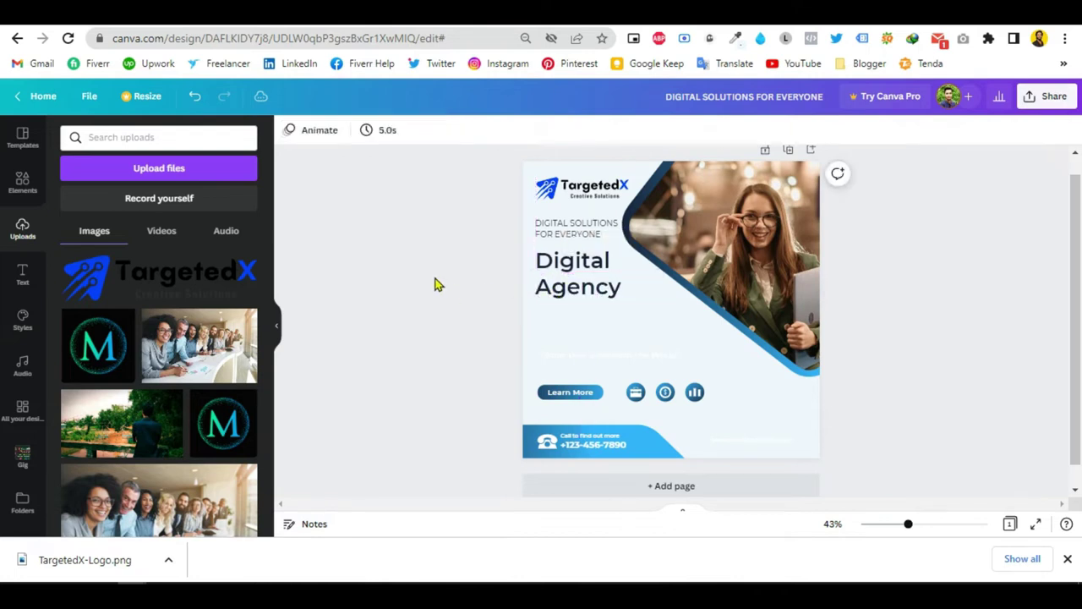
click(580, 356)
drag(580, 356, 576, 313)
Step: Switch to the TargetedX home page and copy the "SOLUTIONS" text from further down the page
key(ctrl+Tab)
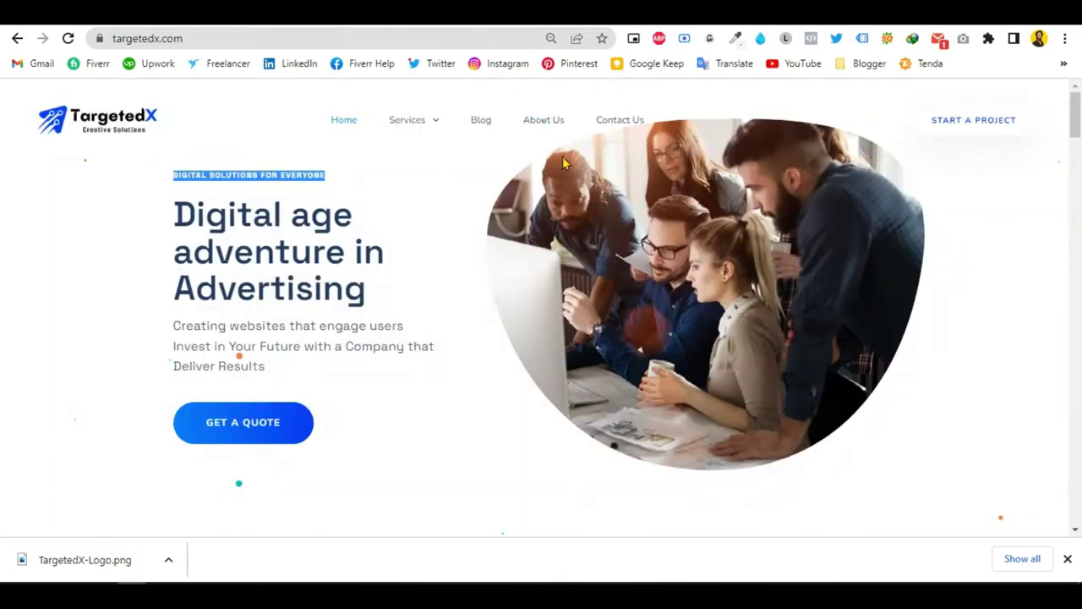
scroll(540, 266, down, 3)
scroll(540, 263, up, 3)
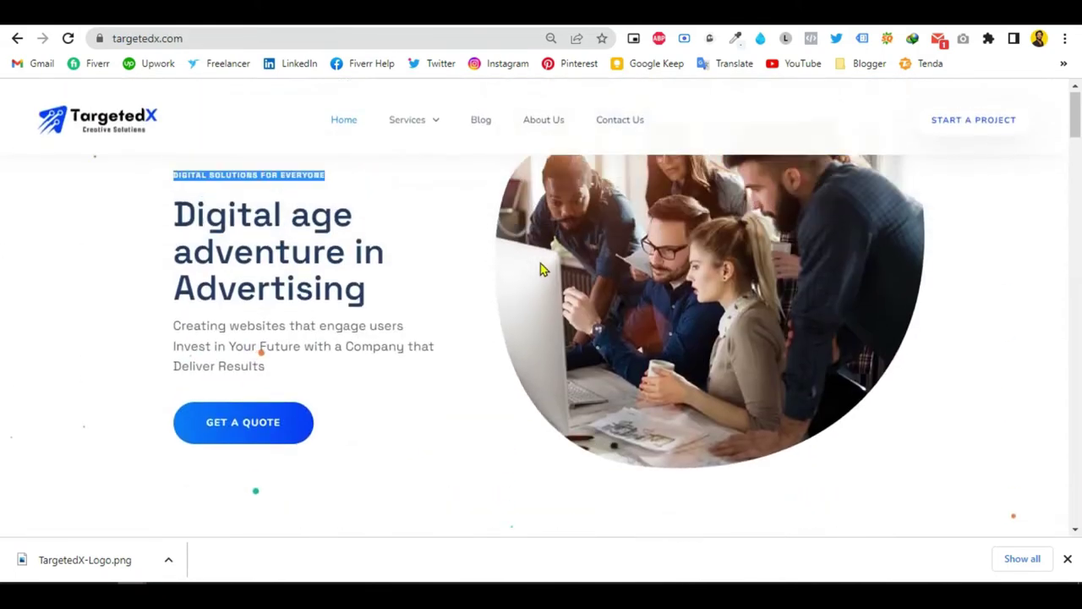
scroll(553, 280, down, 10)
drag(1071, 258, 989, 497)
drag(843, 302, 794, 296)
drag(870, 297, 846, 302)
right_click(846, 303)
click(857, 308)
click(296, 27)
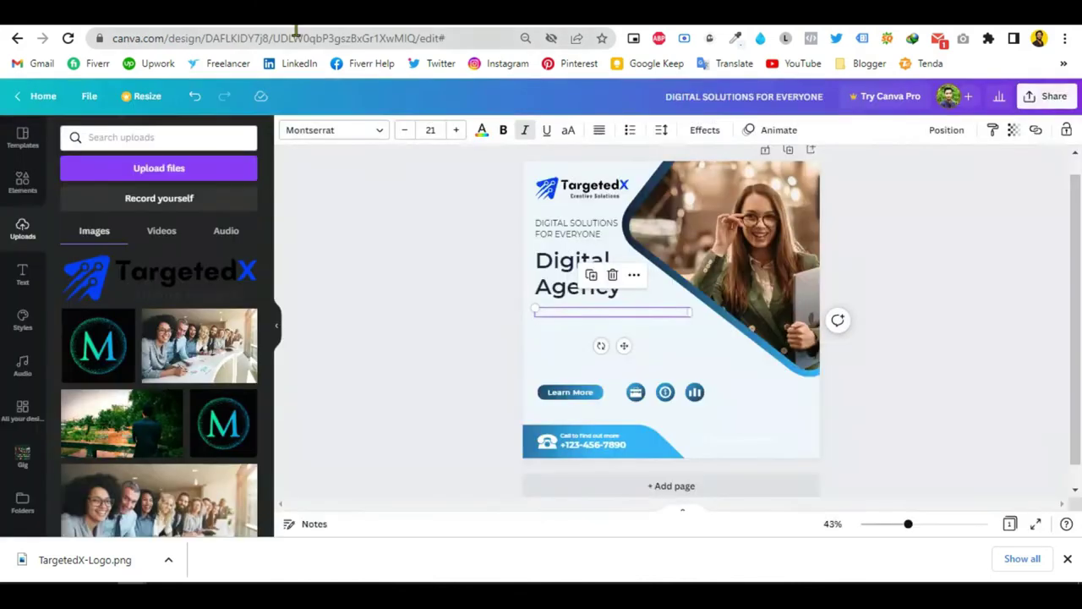
Step: In the Canva design, replace the small description line below "Agency" with the copied "SOLUTIONS" text
drag(536, 312, 593, 312)
right_click(593, 312)
click(593, 312)
triple_click(592, 312)
right_click(593, 312)
click(625, 295)
key(Delete)
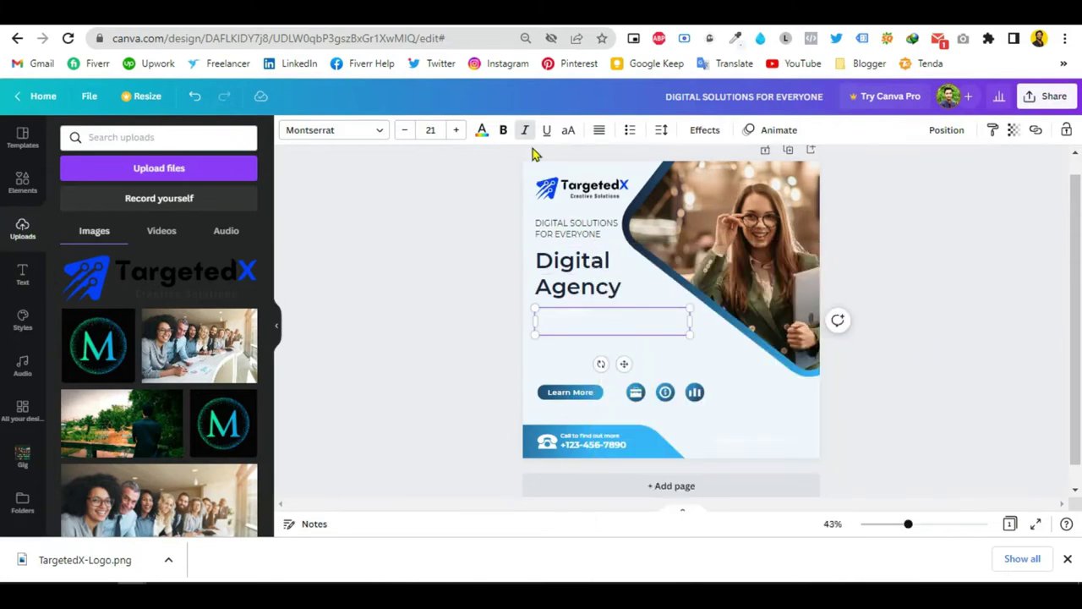
Step: Color the "SOLUTIONS" text below the headline black
click(481, 133)
click(108, 197)
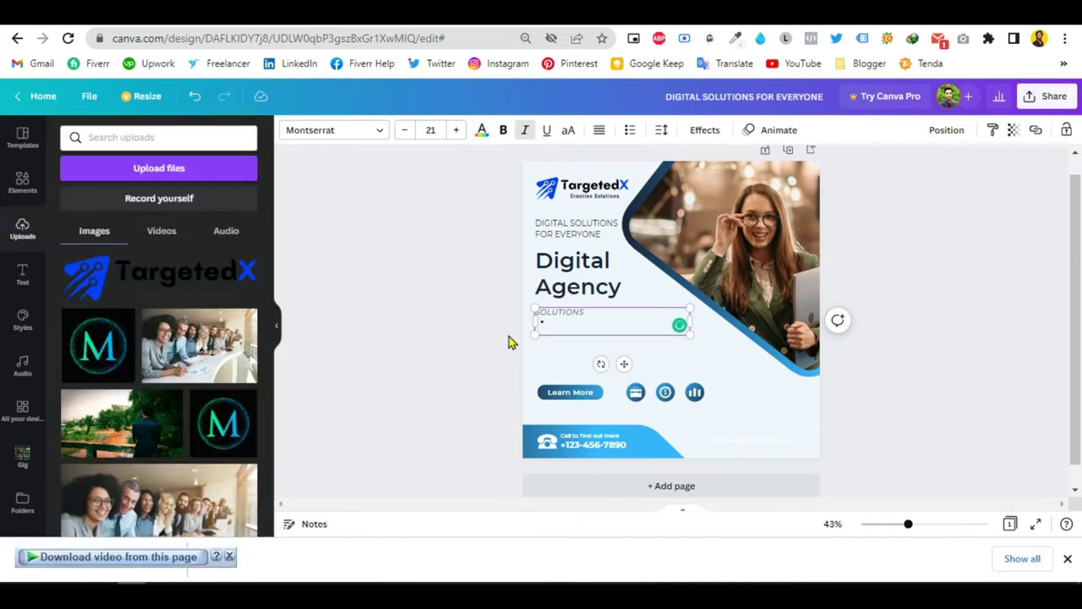
click(488, 330)
click(566, 327)
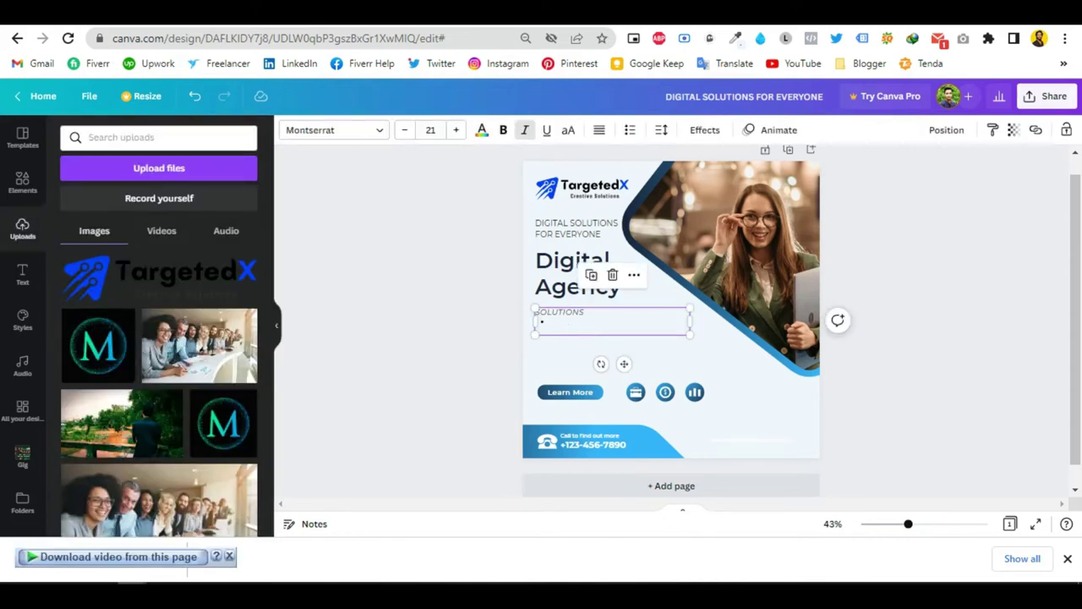